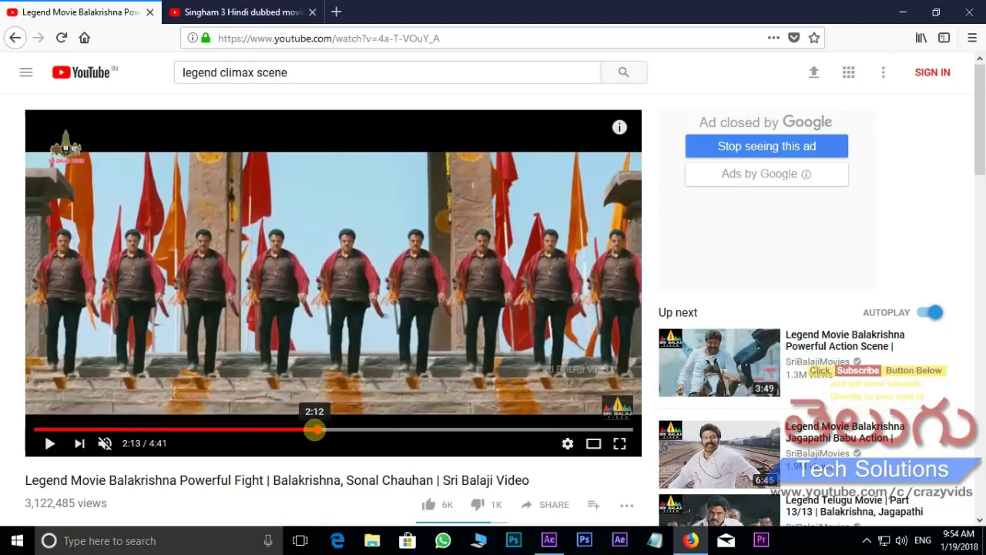
# Step: Play and pause the YouTube clone scene, stopping around 2:17
pyautogui.click(48, 443)
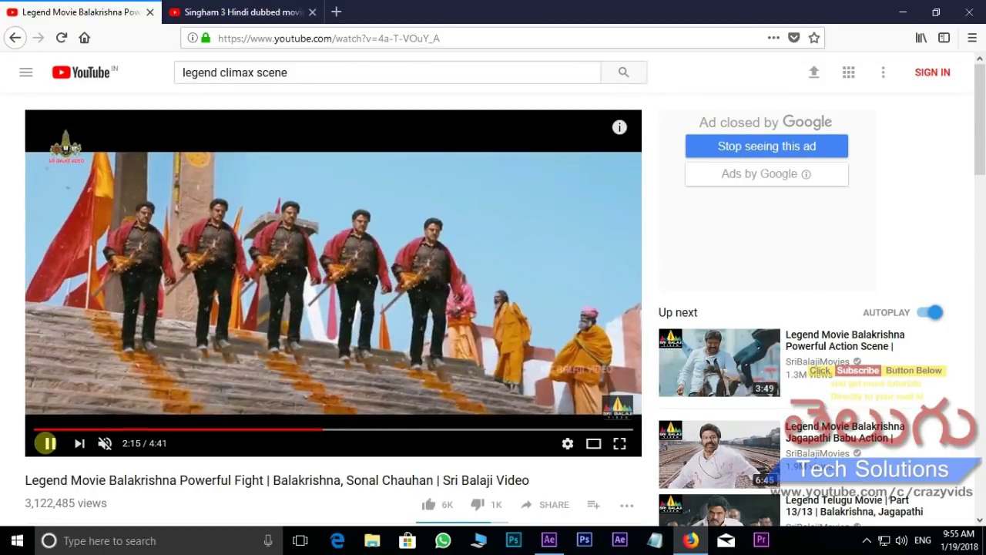
pyautogui.click(48, 443)
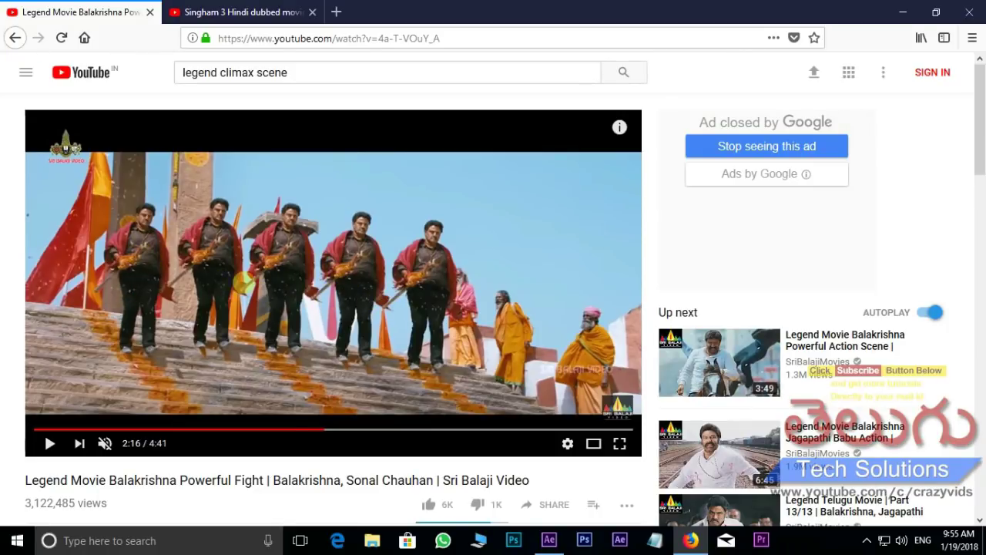
pyautogui.click(50, 442)
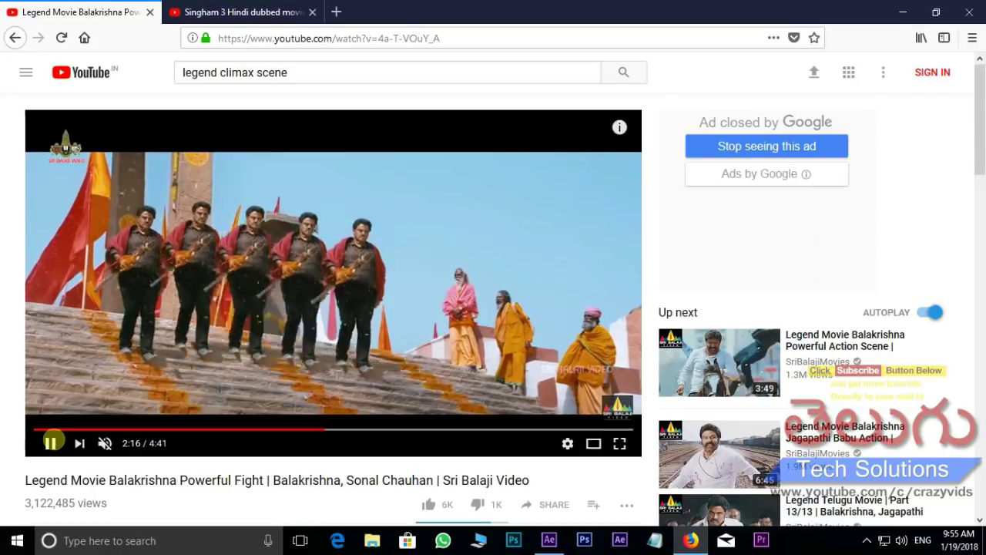
pyautogui.click(155, 368)
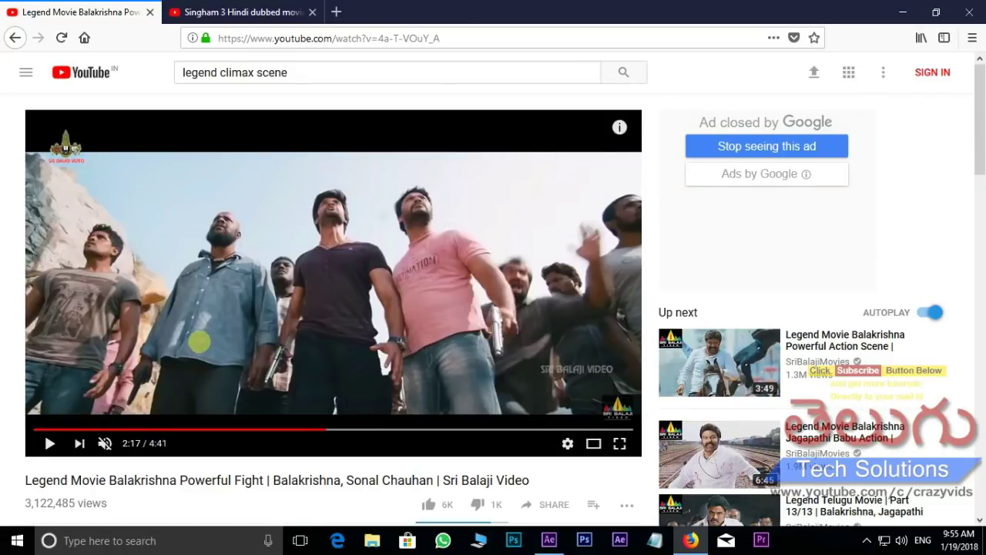
# Step: Switch to the Singham 3 video, then bring the 'mahesh walking effect.aep' project forward in After Effects
pyautogui.click(246, 14)
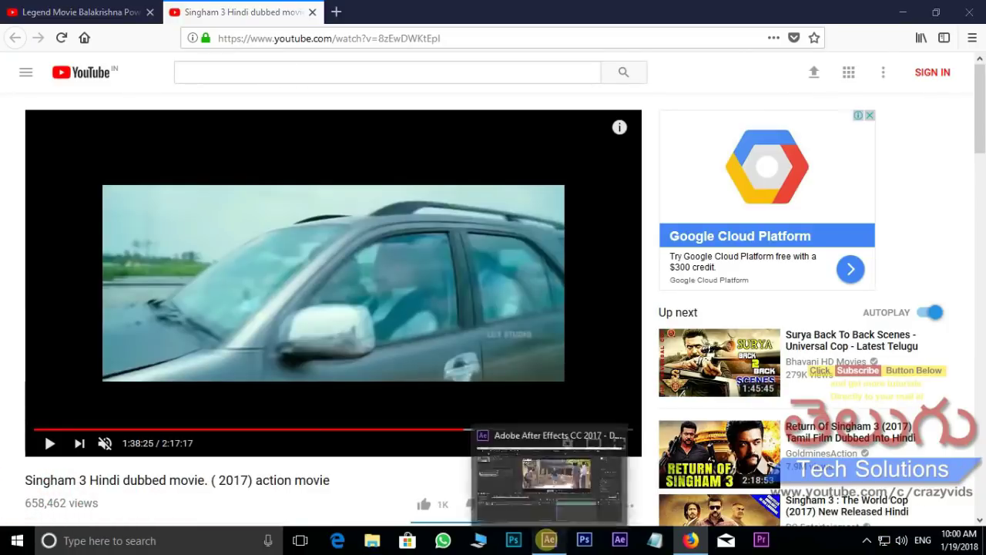
pyautogui.click(548, 540)
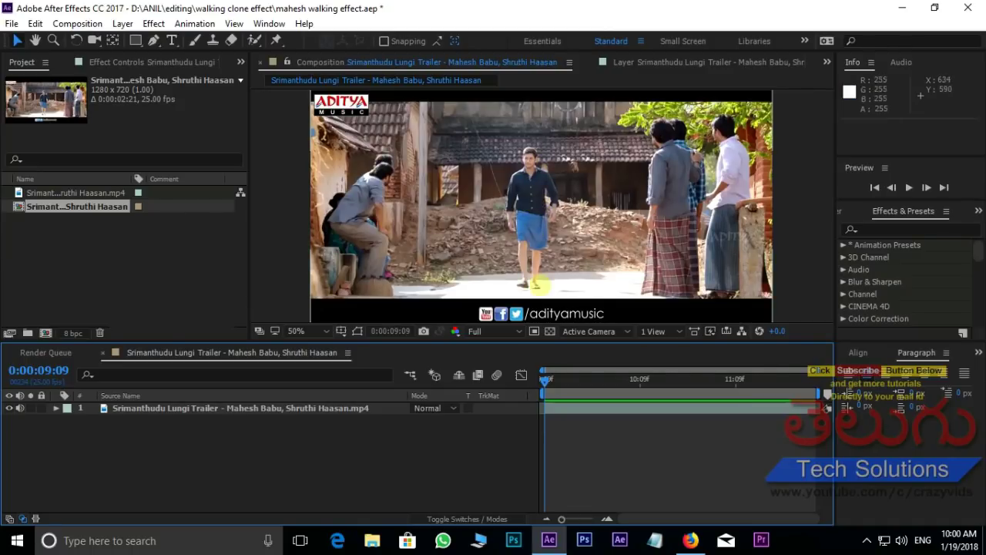
pyautogui.press('space')
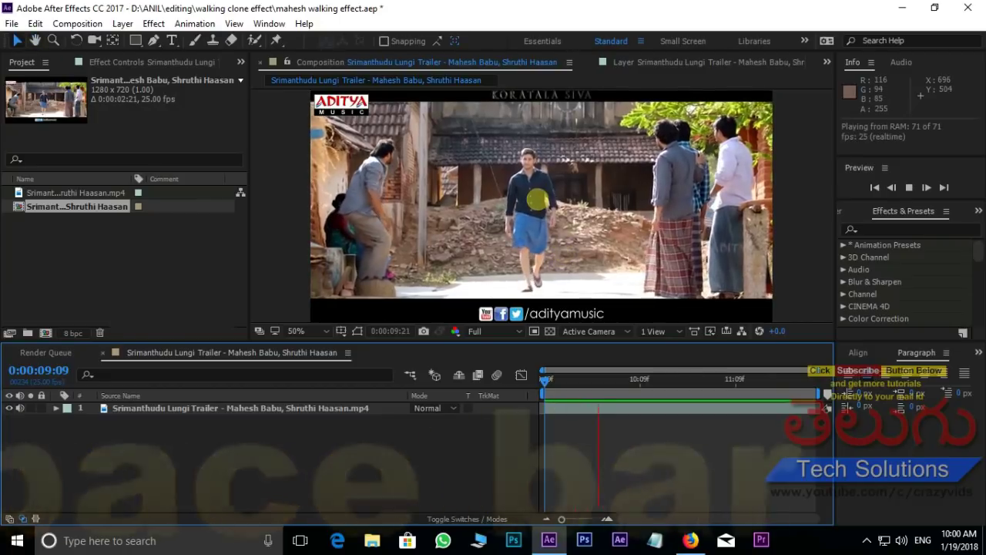
pyautogui.click(543, 222)
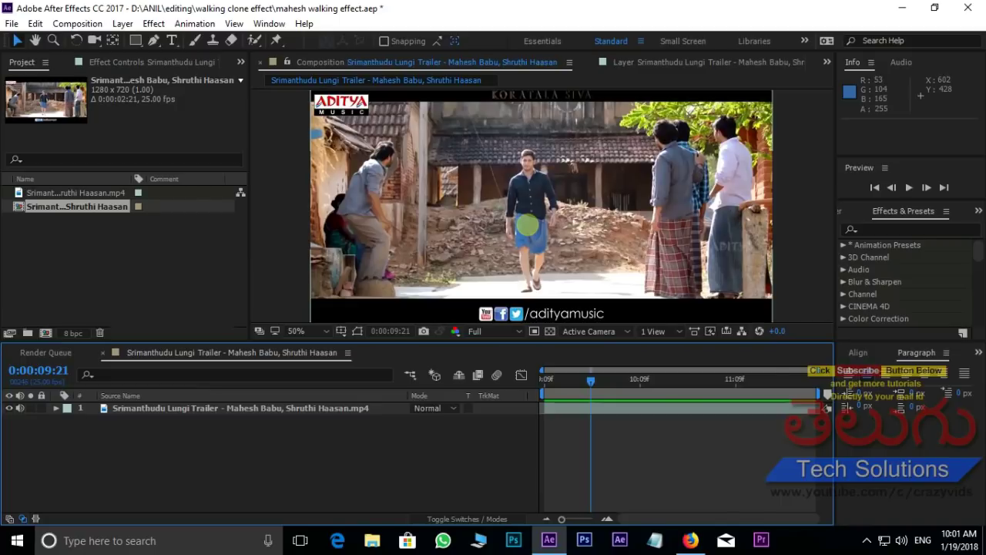
pyautogui.moveTo(591, 379); pyautogui.dragTo(534, 391)
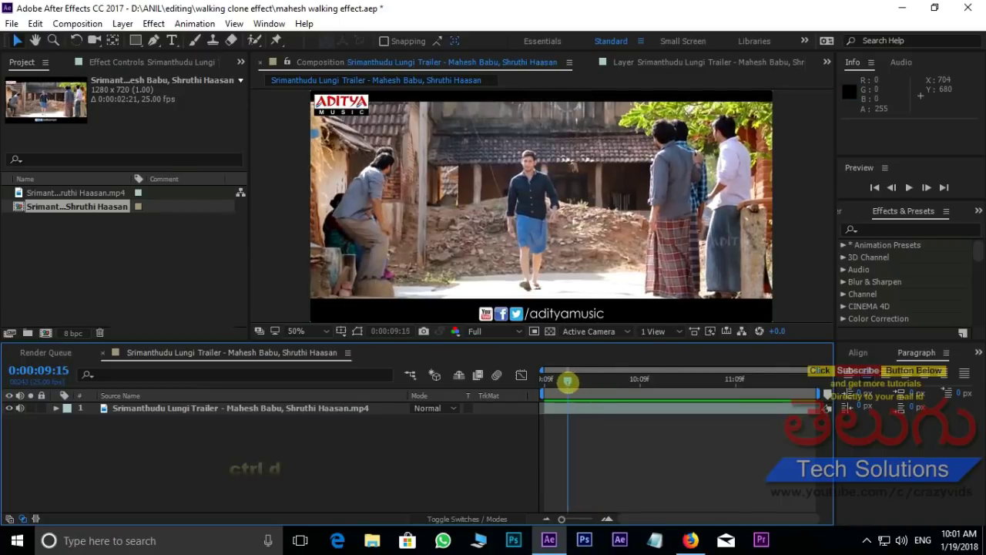
# Step: Duplicate the walking clip layer with Ctrl+D, hide layer 2, and reselect layer 1
pyautogui.click(293, 408)
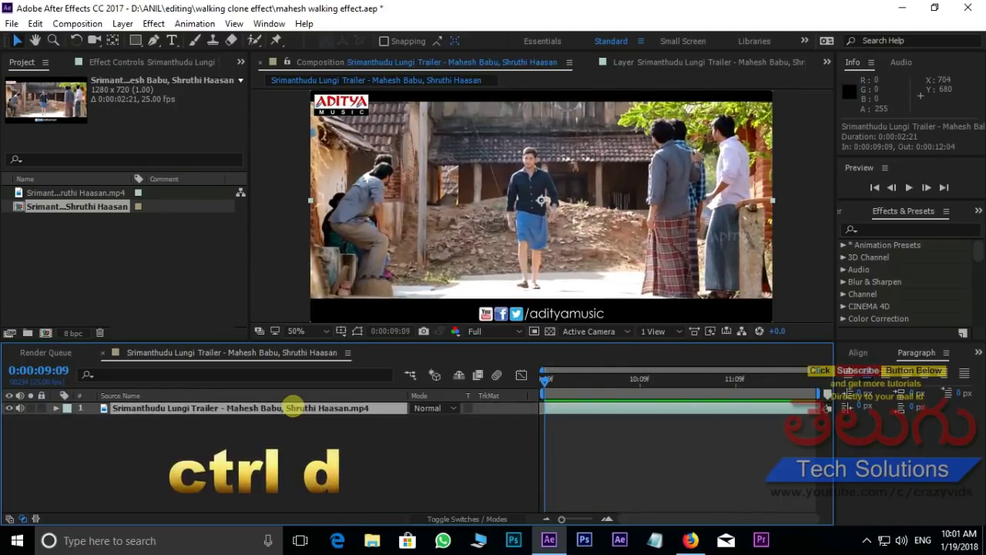
pyautogui.hotkey('ctrl', 'd')
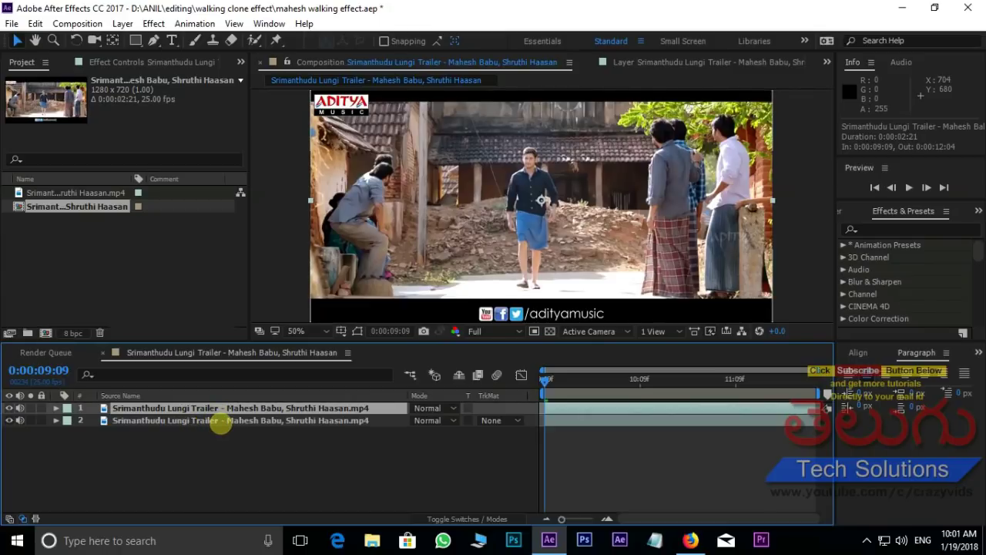
pyautogui.click(123, 421)
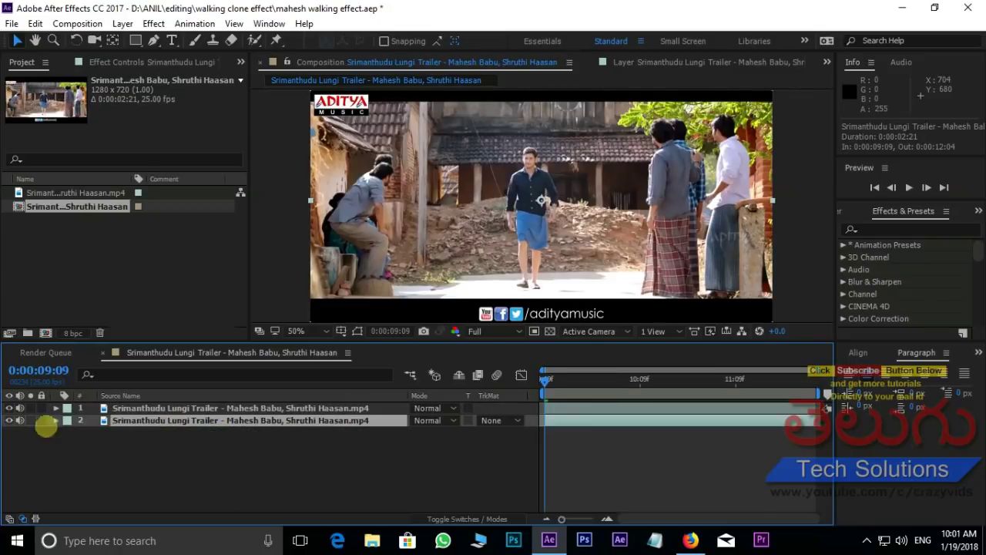
pyautogui.click(9, 420)
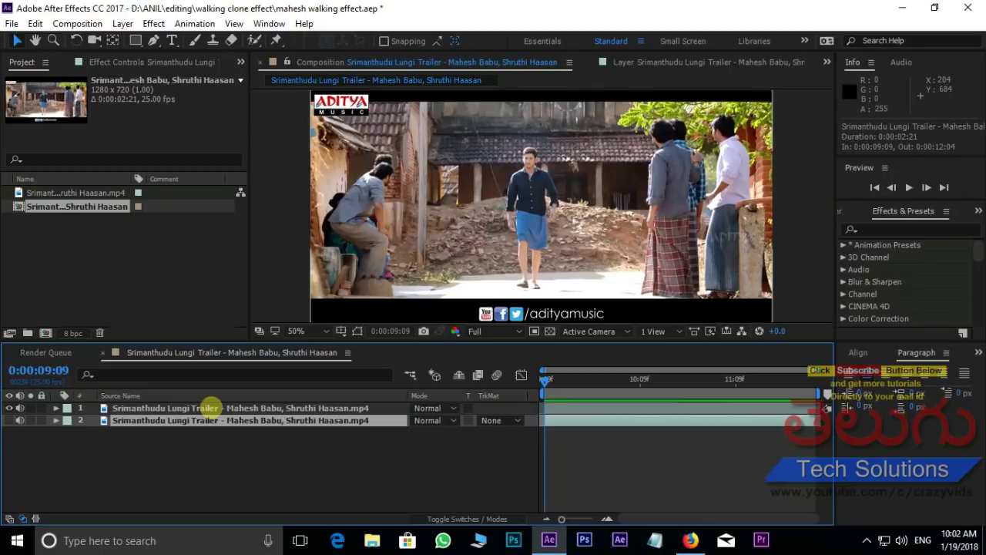
pyautogui.click(210, 407)
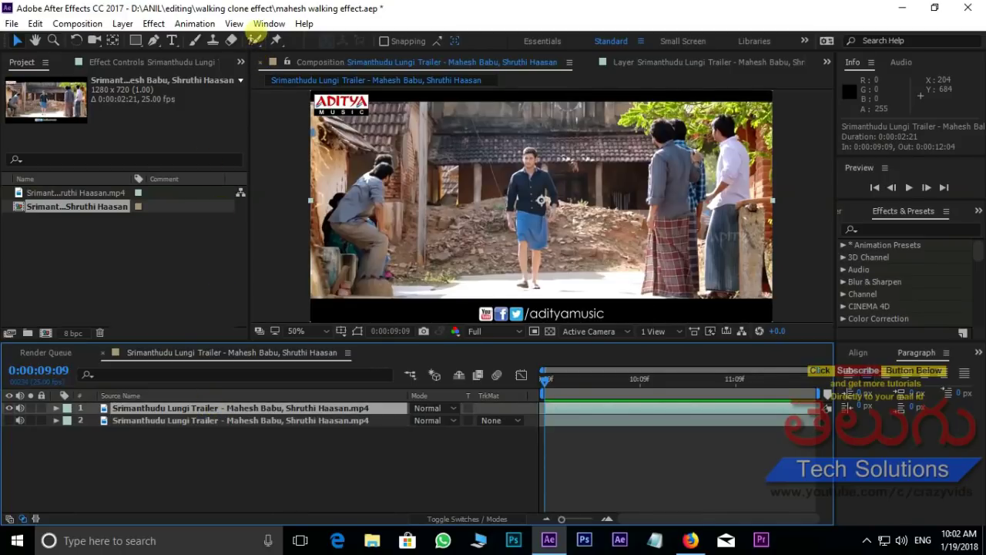
pyautogui.moveTo(252, 38); pyautogui.dragTo(326, 44)
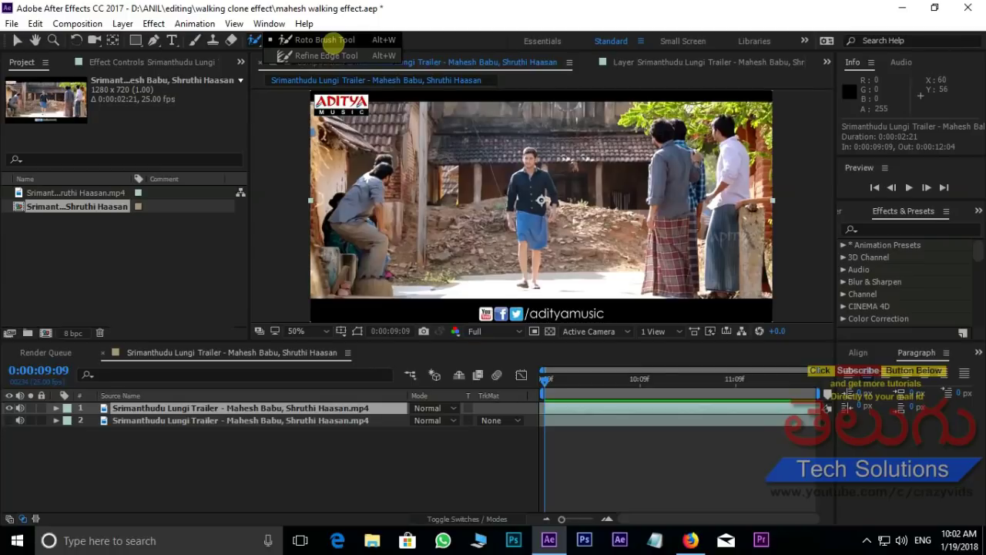
# Step: Pick the Roto Brush Tool and open the top clip in its Layer panel at 100%
pyautogui.click(324, 40)
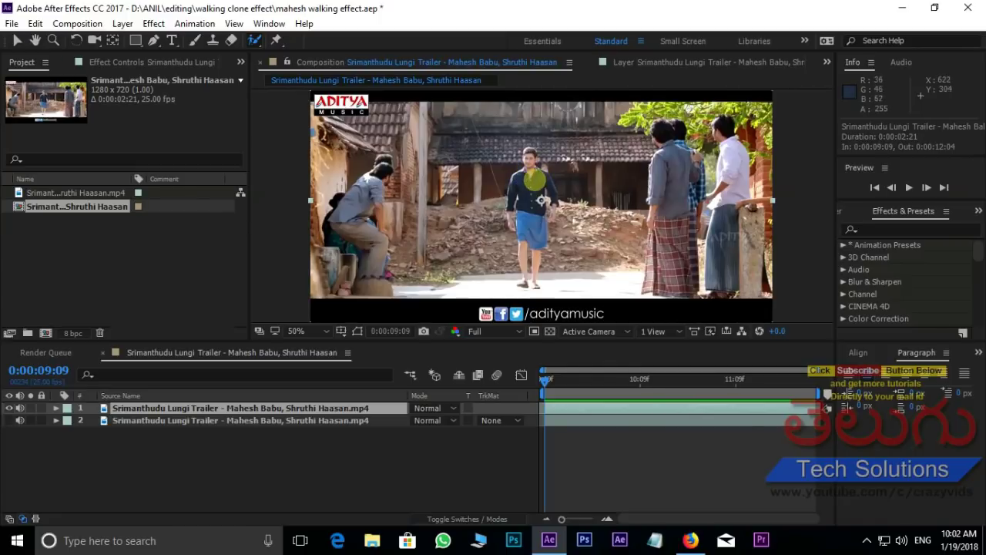
pyautogui.doubleClick(531, 181)
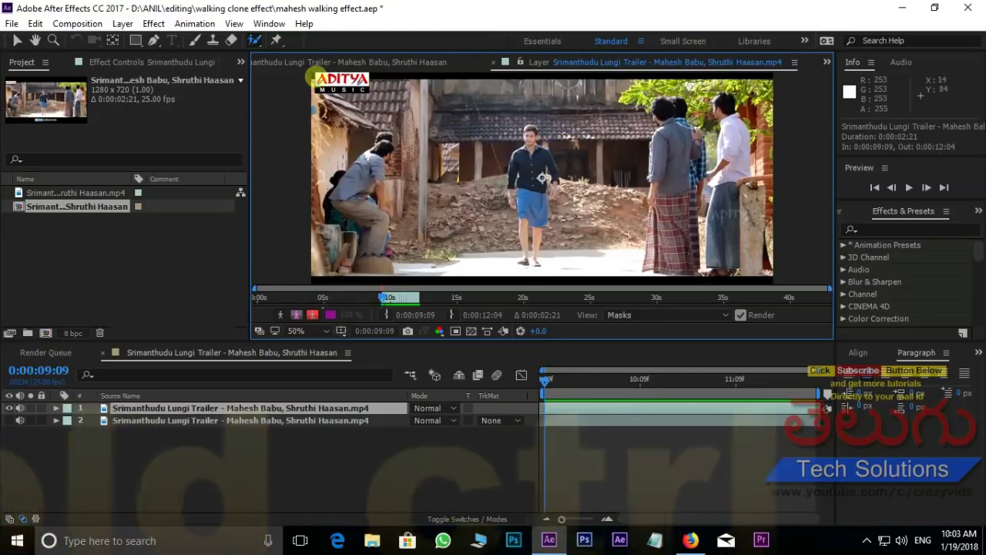
pyautogui.click(322, 61)
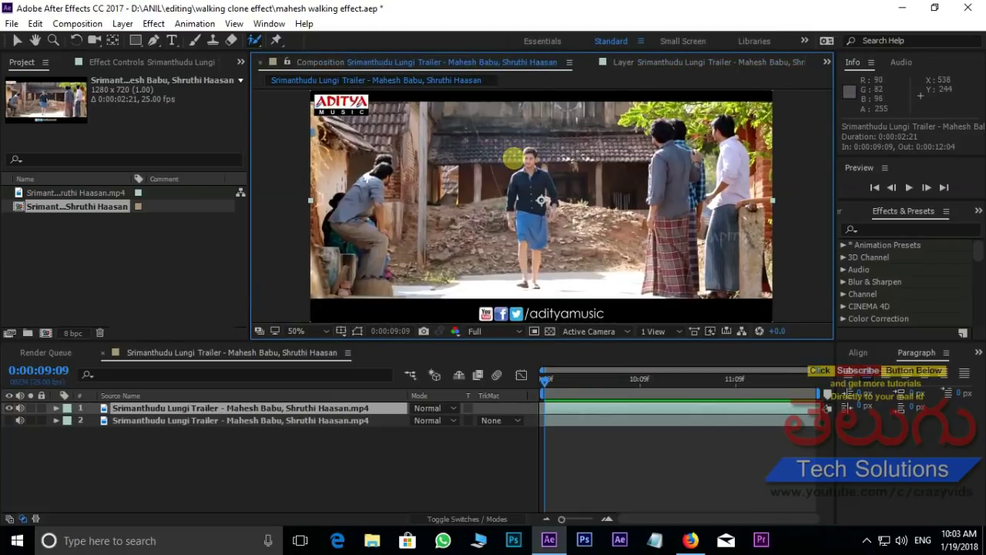
pyautogui.click(661, 62)
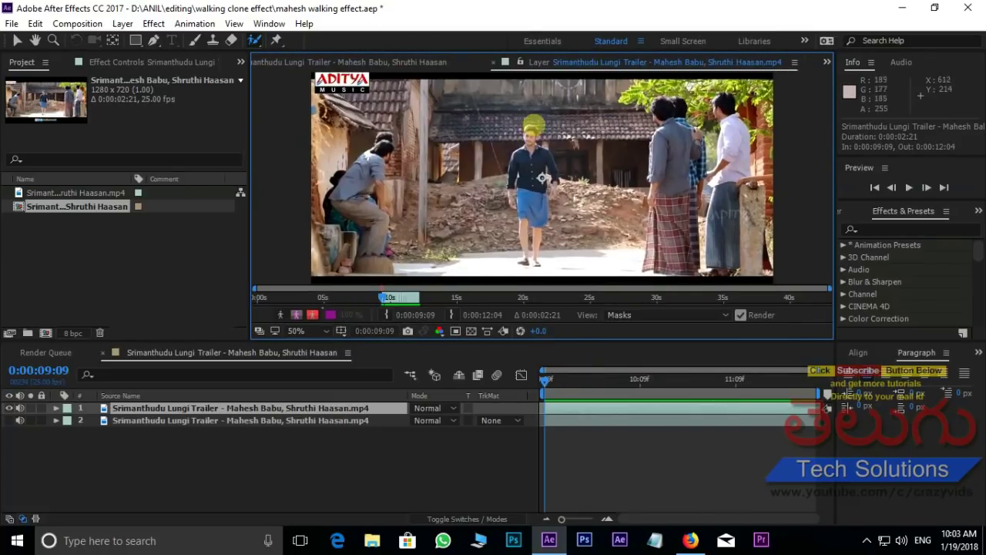
pyautogui.press('.')
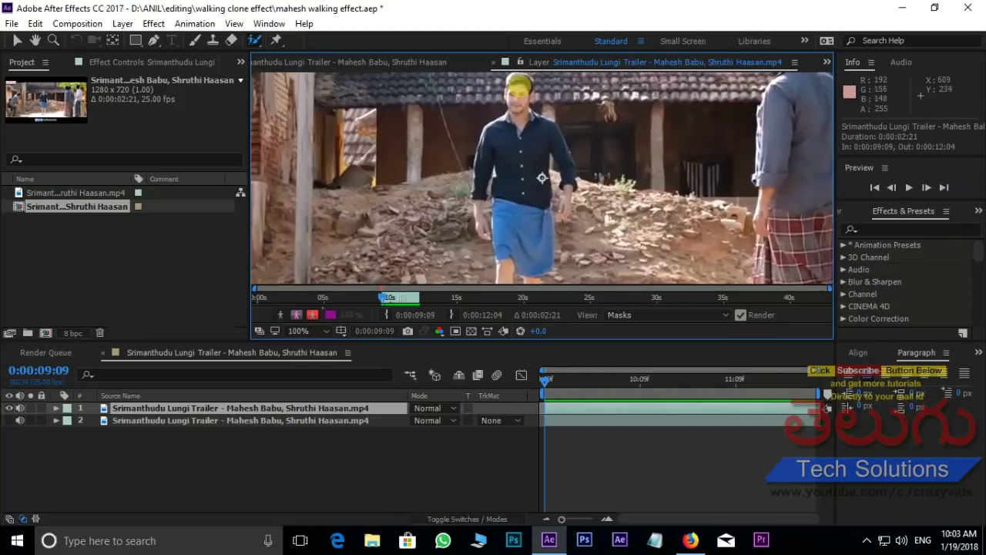
pyautogui.click(518, 80)
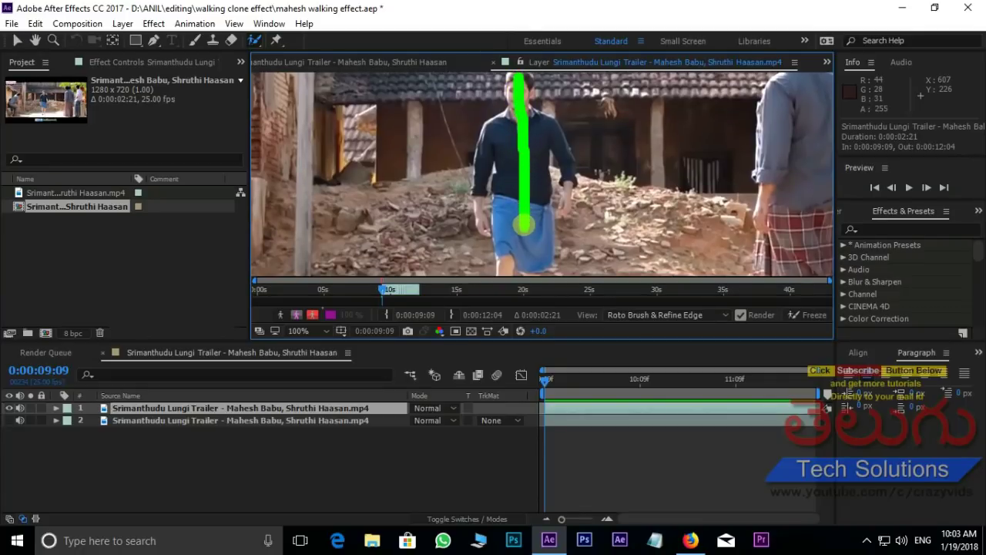
# Step: Paint Roto Brush foreground strokes down the man's body, undo a bad one, and subtract background beside his hand
pyautogui.moveTo(524, 224); pyautogui.dragTo(524, 224)
pyautogui.scroll(2, 539, 176)
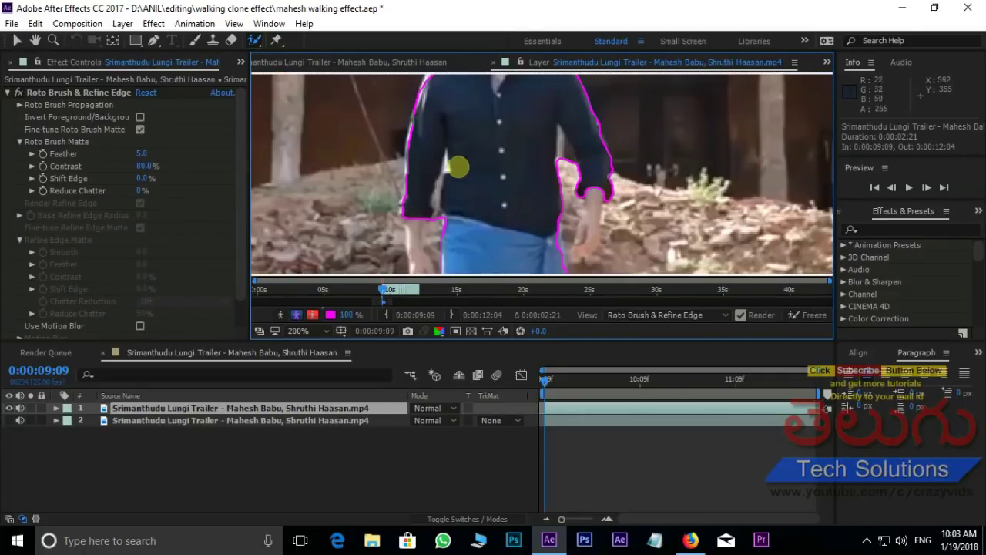
pyautogui.scroll(-2, 509, 149)
pyautogui.scroll(2, 524, 194)
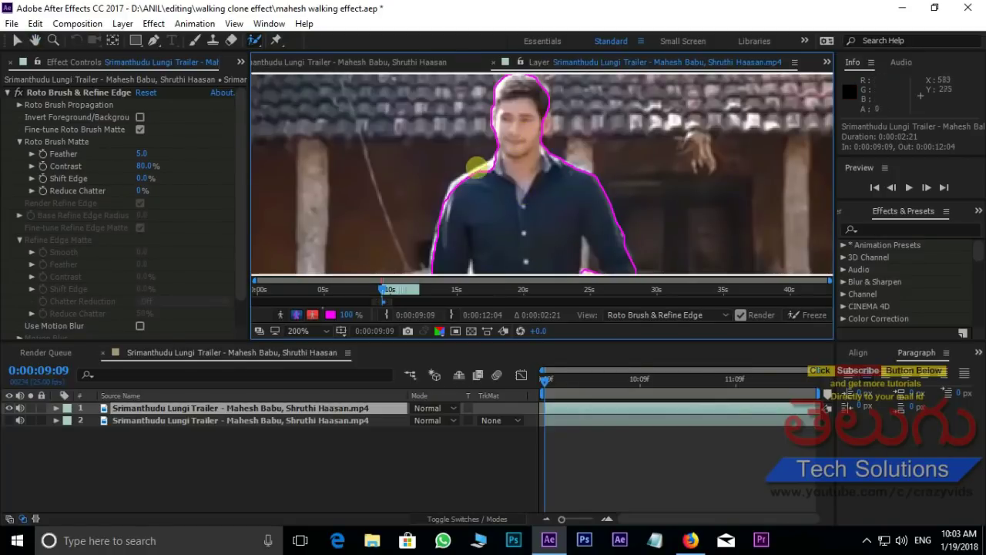
pyautogui.scroll(2, 459, 185)
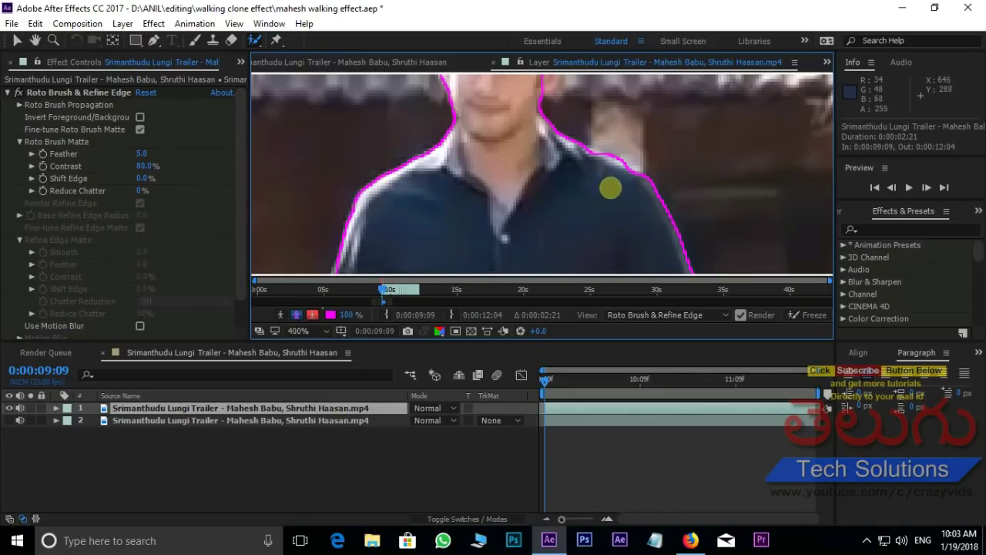
pyautogui.scroll(-3, 625, 200)
pyautogui.scroll(2, 585, 139)
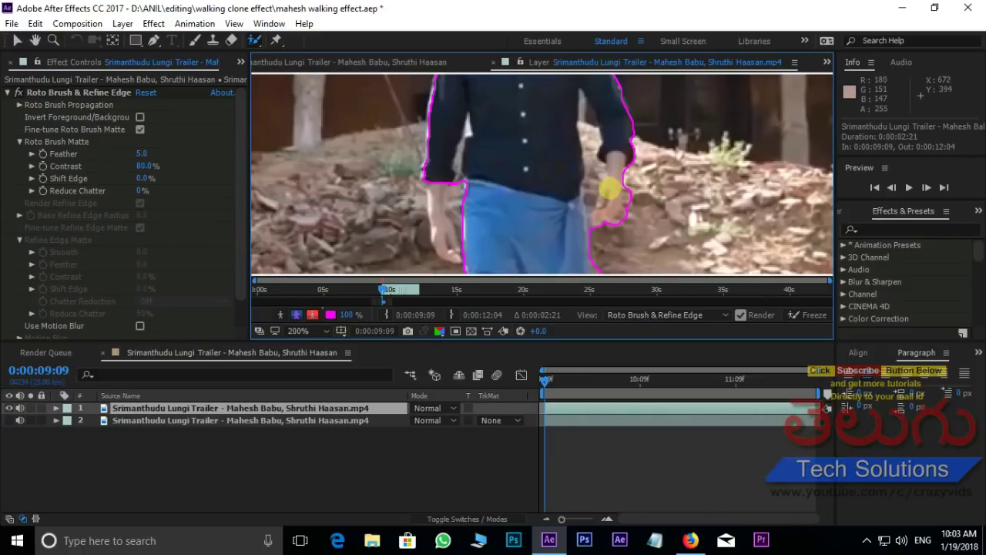
pyautogui.scroll(1, 630, 186)
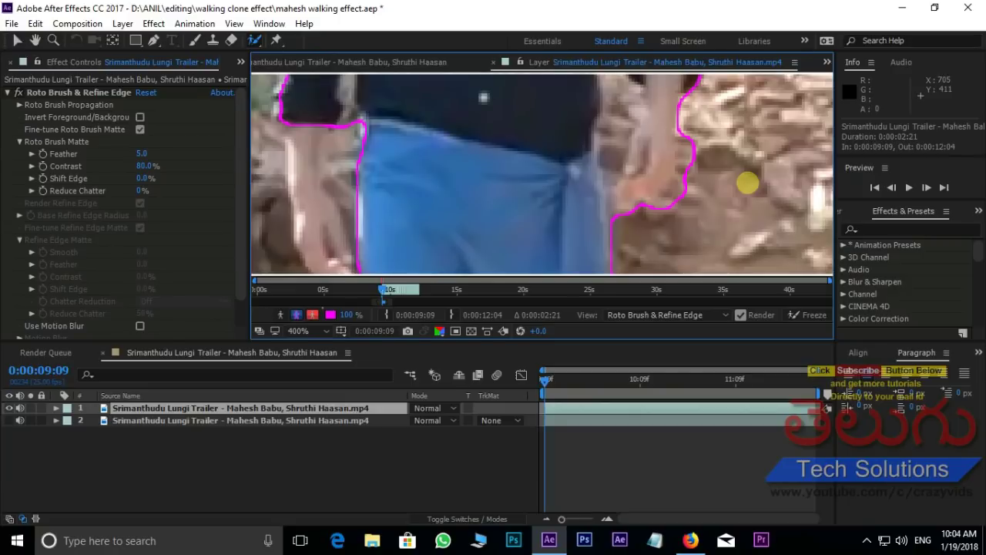
pyautogui.hotkey('ctrl', 'z')
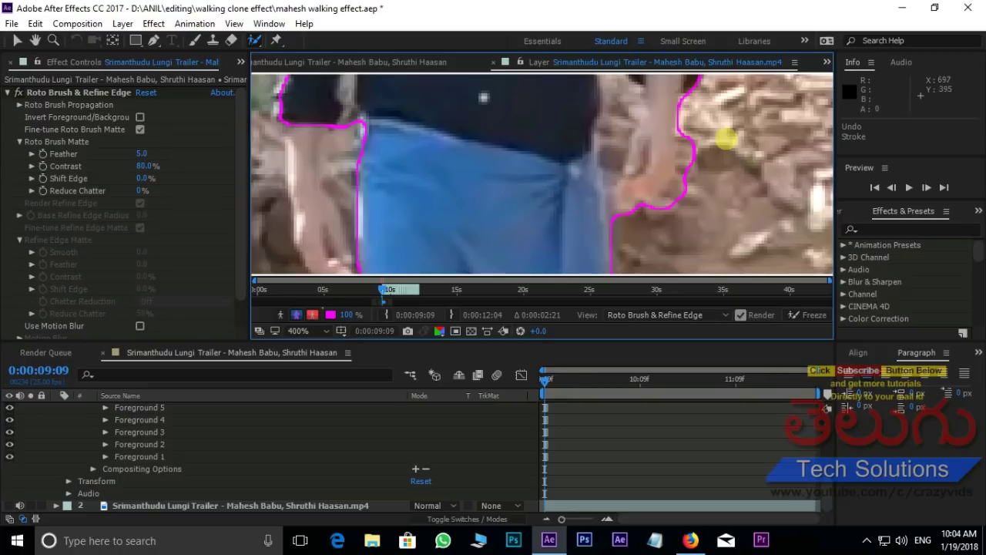
pyautogui.moveTo(698, 219); pyautogui.dragTo(696, 225)
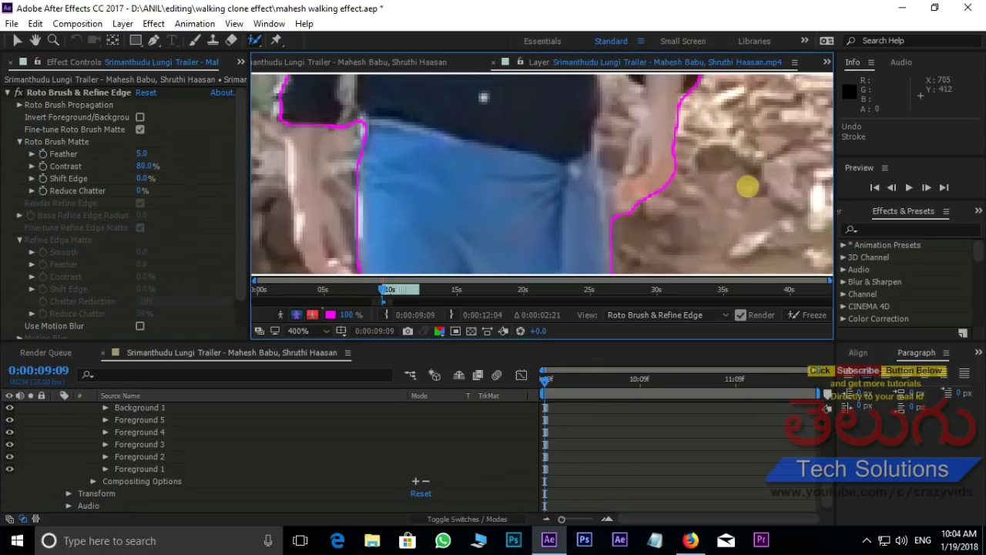
# Step: Zoom and reframe the Layer panel around the man's legs and feet to check the outline edges
pyautogui.scroll(-1, 656, 149)
pyautogui.scroll(-2, 616, 150)
pyautogui.scroll(-1, 598, 148)
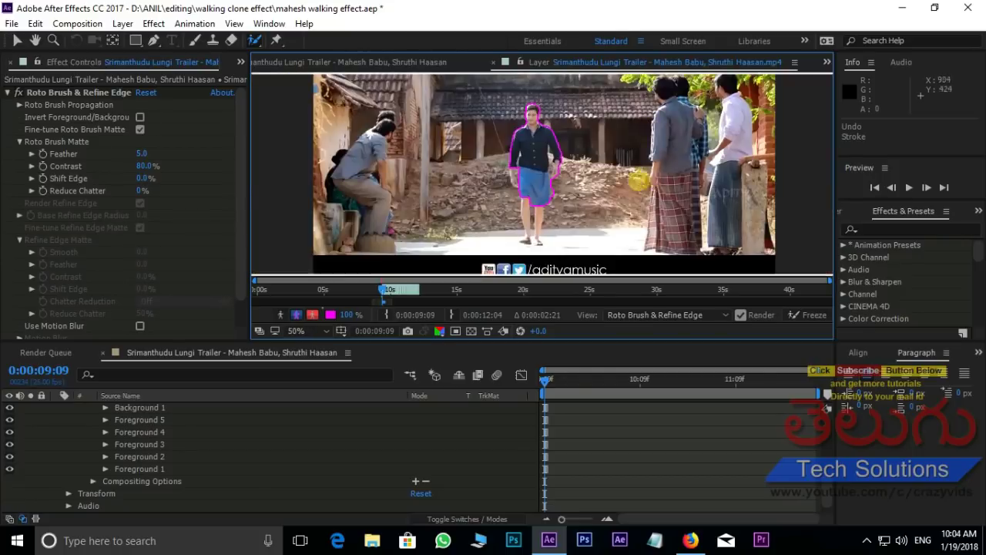
pyautogui.scroll(2, 598, 149)
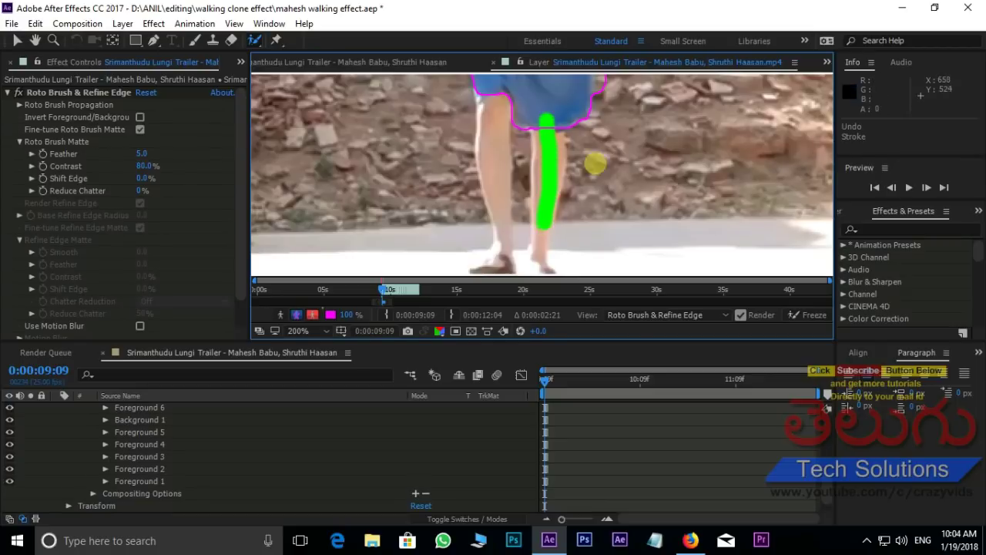
pyautogui.scroll(-2, 605, 148)
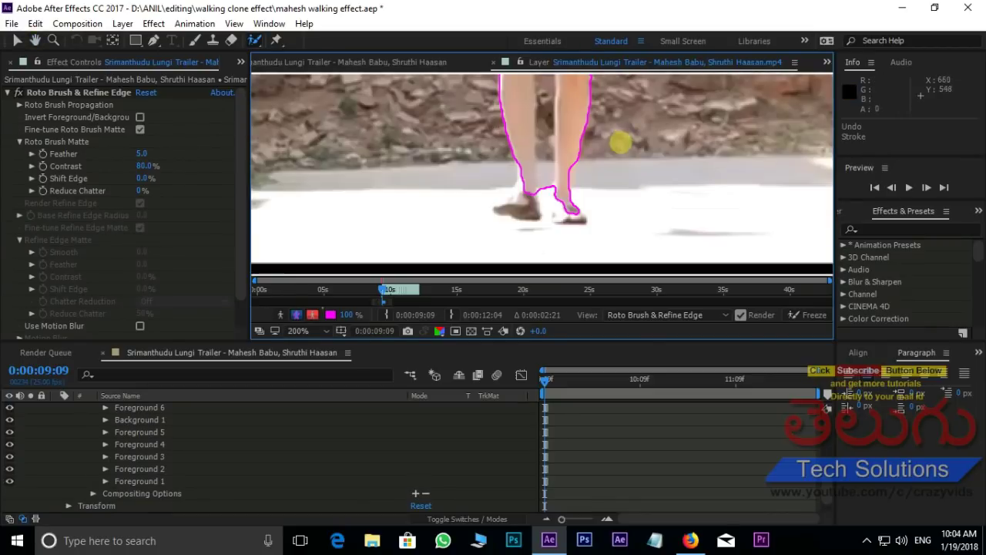
pyautogui.moveTo(602, 143); pyautogui.dragTo(589, 185)
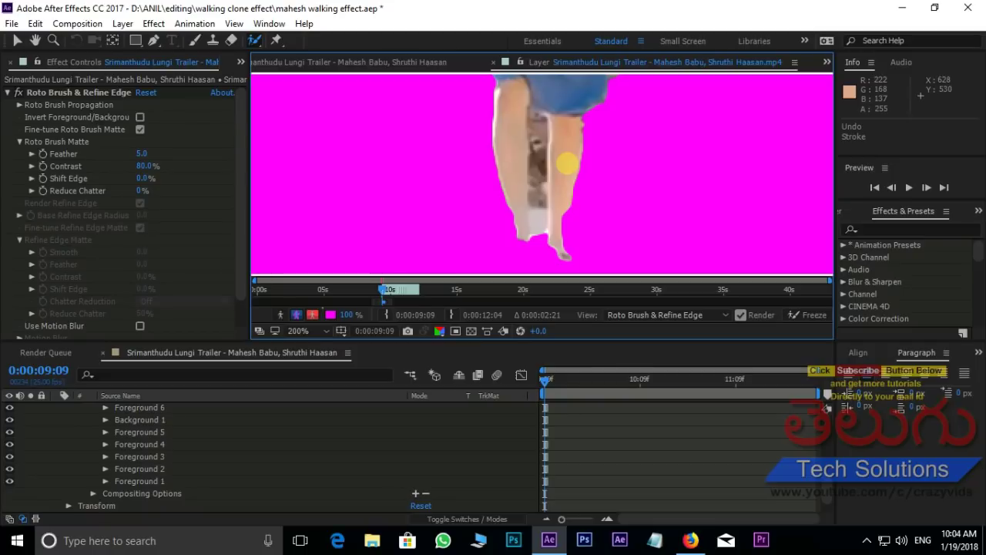
pyautogui.scroll(-1, 591, 156)
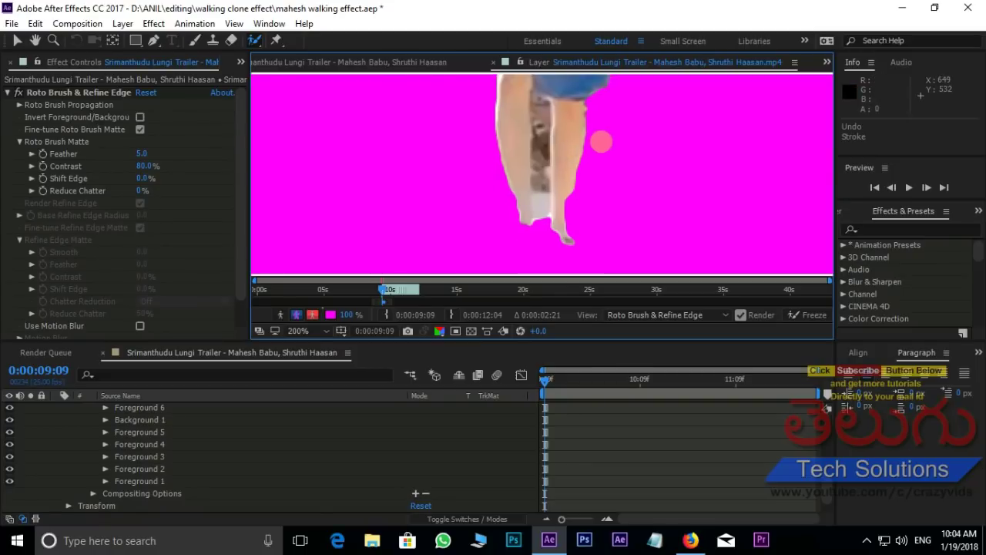
pyautogui.scroll(1, 578, 131)
pyautogui.scroll(-1, 569, 107)
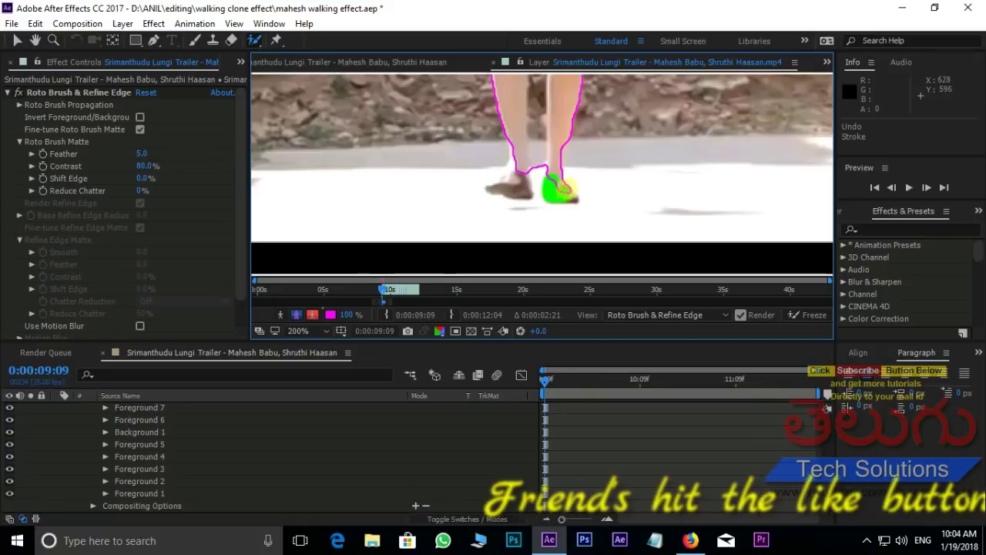
# Step: Add the foot and legs to the roto matte, subtract the stray area on their left, and add the arm
pyautogui.scroll(-1, 561, 189)
pyautogui.moveTo(586, 97); pyautogui.dragTo(590, 92)
pyautogui.scroll(1, 589, 93)
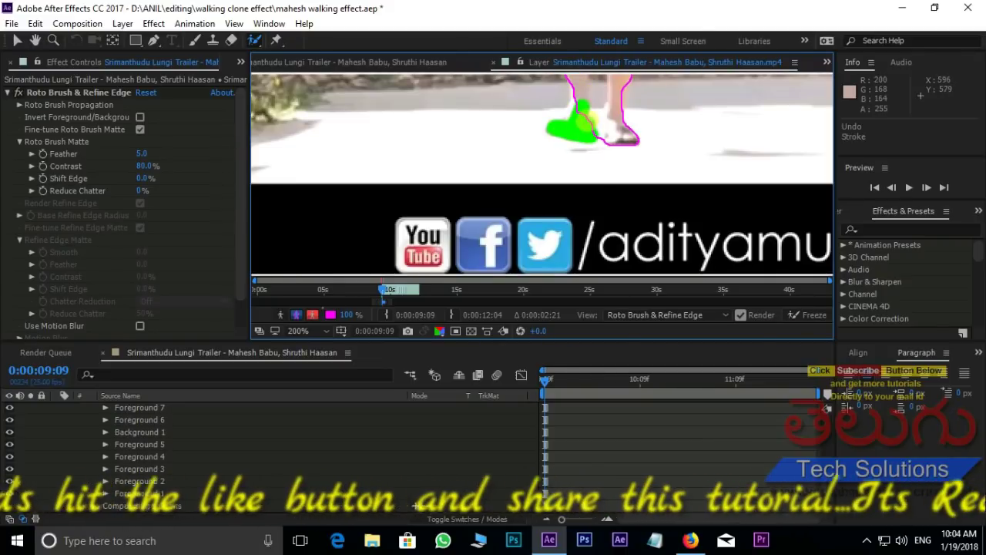
pyautogui.scroll(-1, 590, 137)
pyautogui.moveTo(590, 155); pyautogui.dragTo(589, 220)
pyautogui.scroll(1, 591, 183)
pyautogui.scroll(-1, 595, 160)
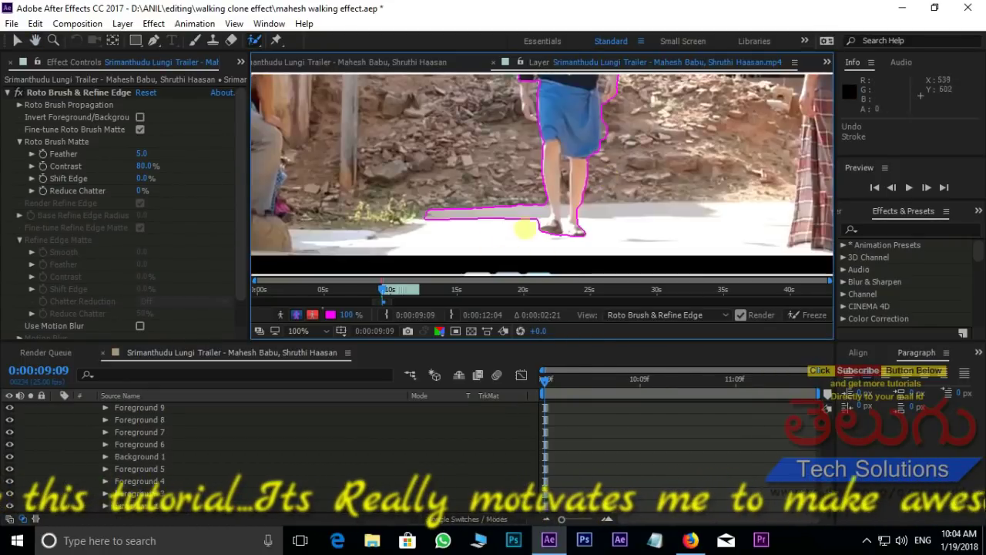
pyautogui.scroll(1, 556, 171)
pyautogui.moveTo(556, 171); pyautogui.dragTo(556, 174)
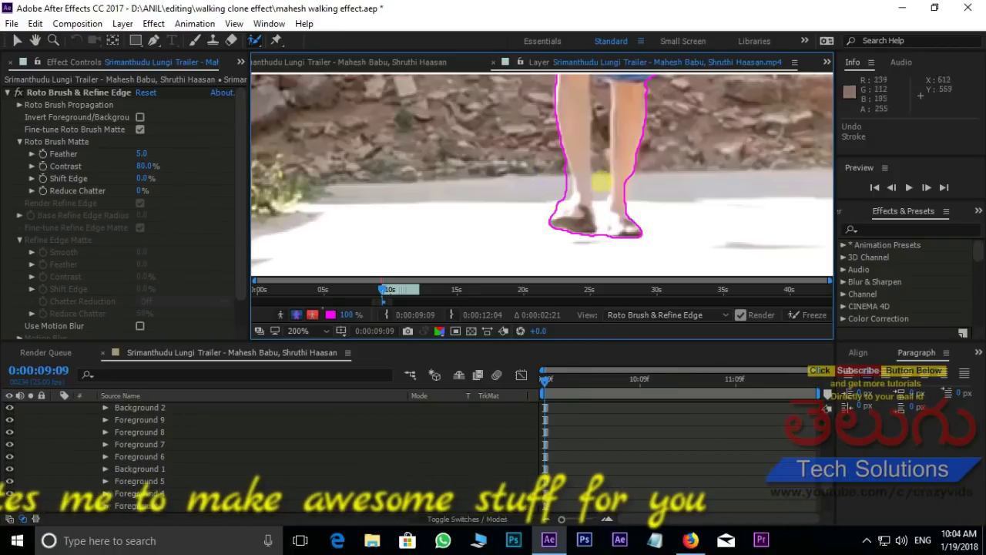
pyautogui.scroll(5, 539, 169)
pyautogui.moveTo(502, 132); pyautogui.dragTo(512, 191)
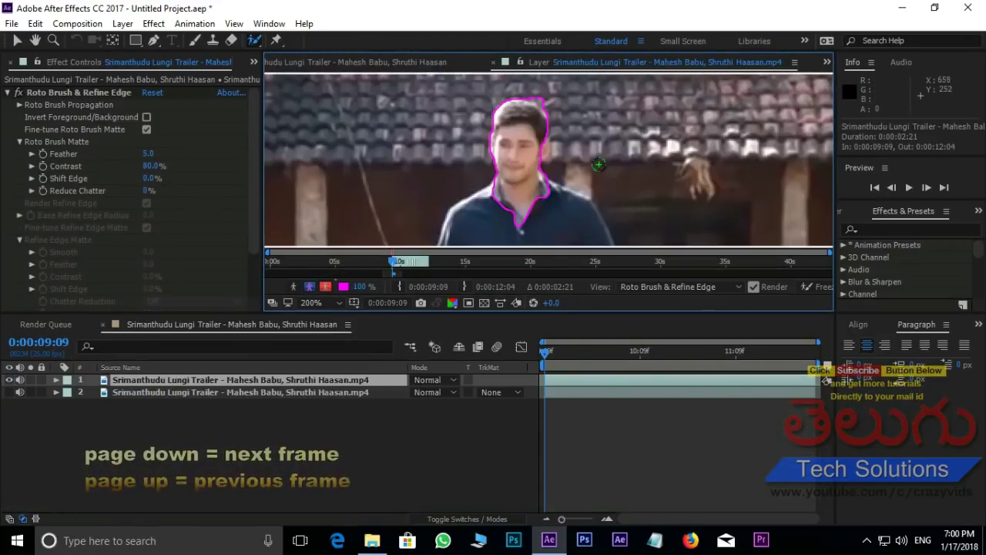
# Step: Add the torso to the foreground matte and zoom out to see the whole frame
pyautogui.scroll(-3, 623, 158)
pyautogui.moveTo(566, 198); pyautogui.dragTo(566, 198)
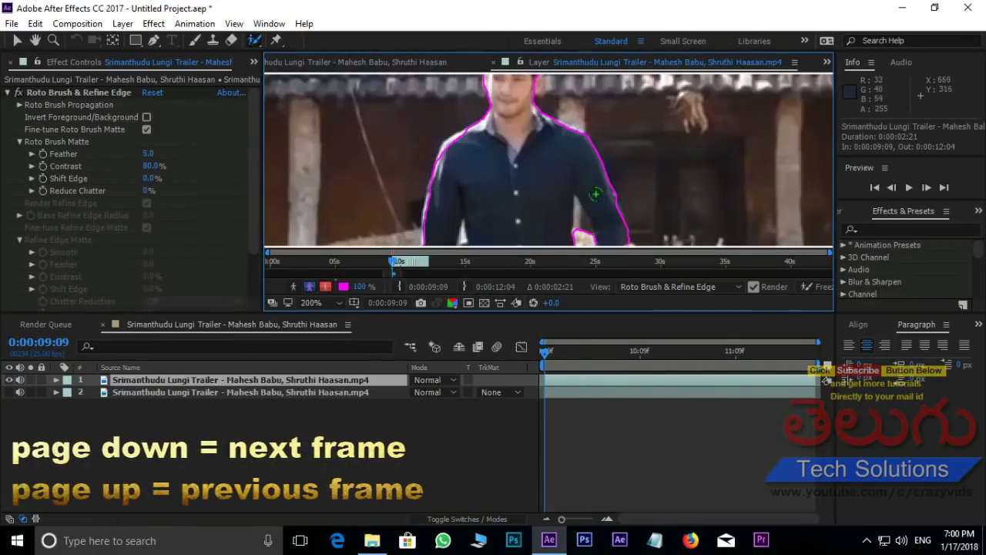
pyautogui.press(',')
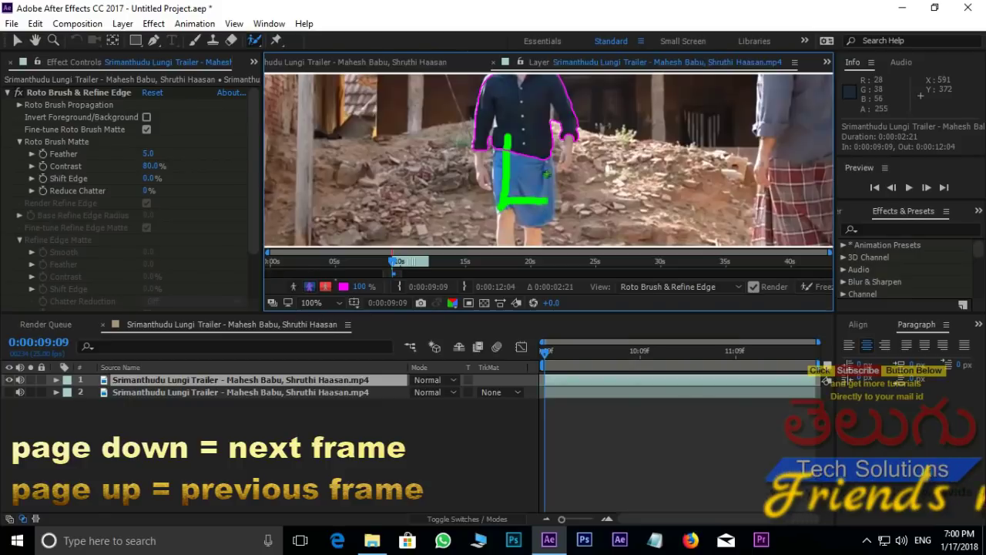
pyautogui.press(',')
pyautogui.scroll(1, 539, 149)
pyautogui.scroll(1, 543, 146)
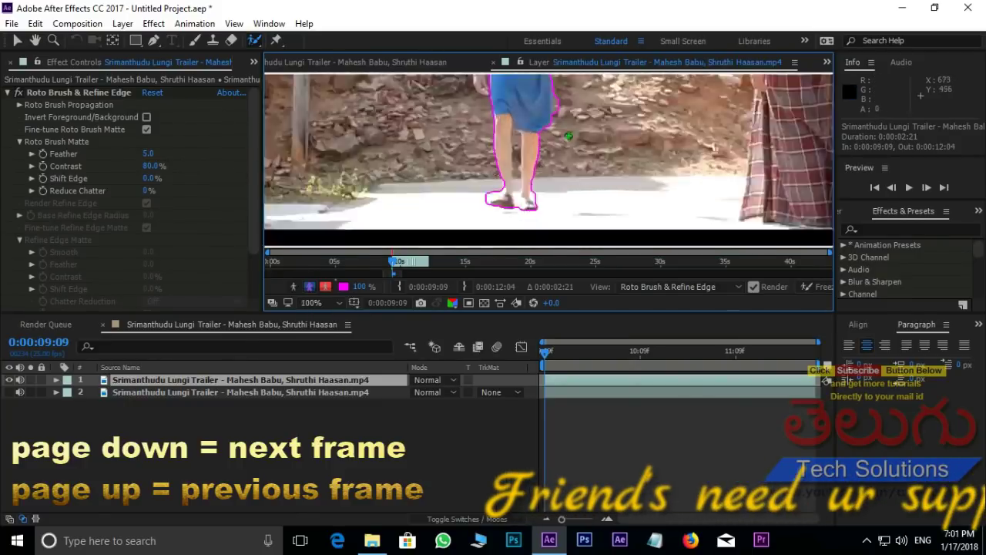
pyautogui.scroll(1, 549, 143)
pyautogui.scroll(1, 555, 140)
pyautogui.scroll(-1, 554, 140)
# Step: Add the hip edge, then subtract the background near the foot and between the legs
pyautogui.moveTo(616, 131)
pyautogui.mouseDown()
pyautogui.moveTo(614, 168)
pyautogui.moveTo(614, 98)
pyautogui.mouseUp()
pyautogui.moveTo(583, 213); pyautogui.dragTo(585, 231)
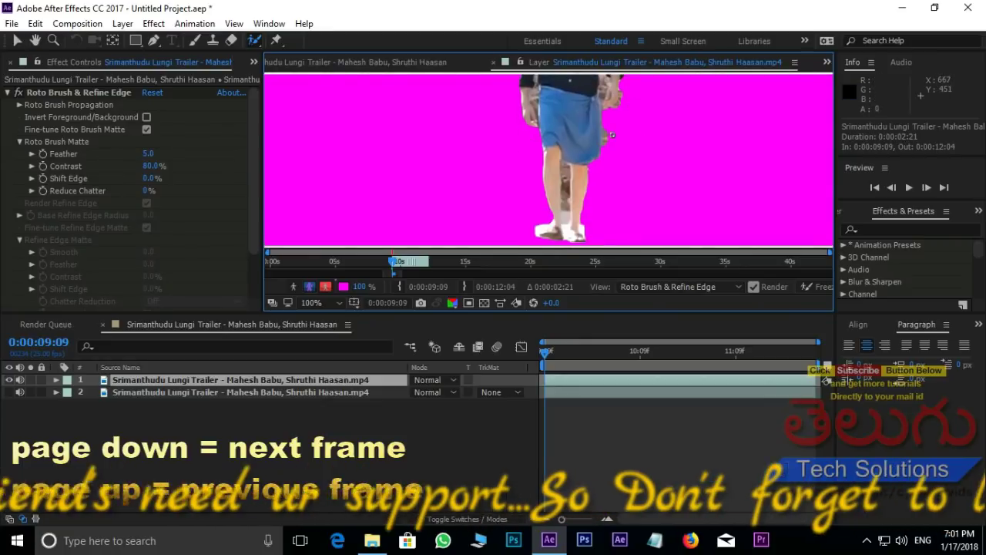
pyautogui.moveTo(566, 168); pyautogui.dragTo(567, 235)
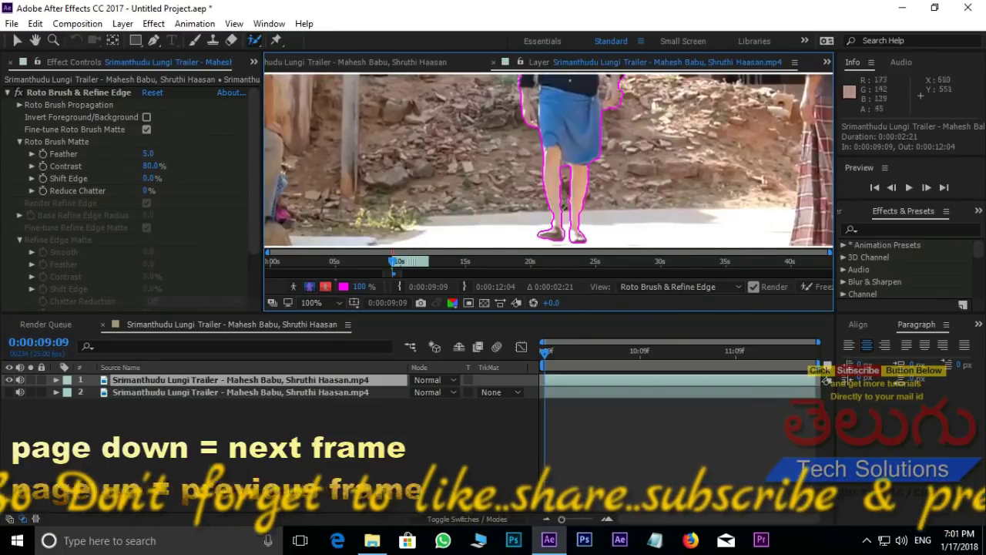
pyautogui.scroll(3, 632, 154)
pyautogui.scroll(-3, 590, 168)
pyautogui.scroll(3, 590, 168)
pyautogui.scroll(-3, 590, 168)
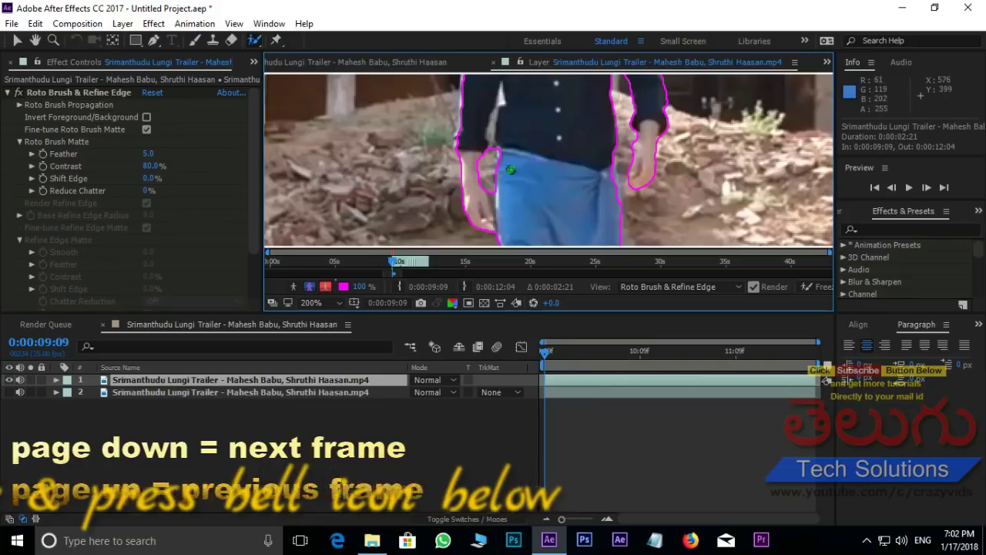
pyautogui.scroll(1, 493, 131)
pyautogui.scroll(-2, 490, 143)
pyautogui.scroll(1, 487, 154)
pyautogui.scroll(-1, 488, 157)
pyautogui.scroll(1, 497, 156)
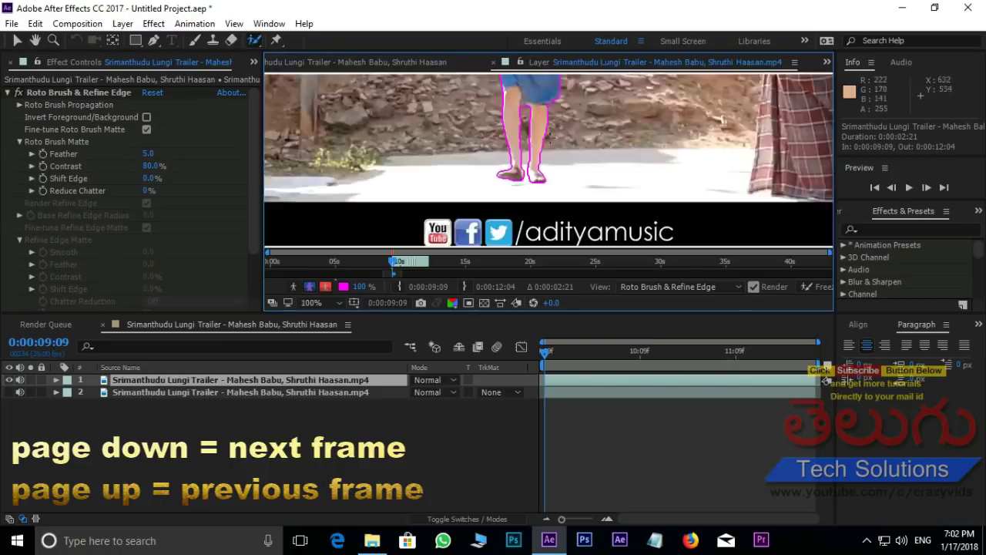
pyautogui.scroll(1, 548, 125)
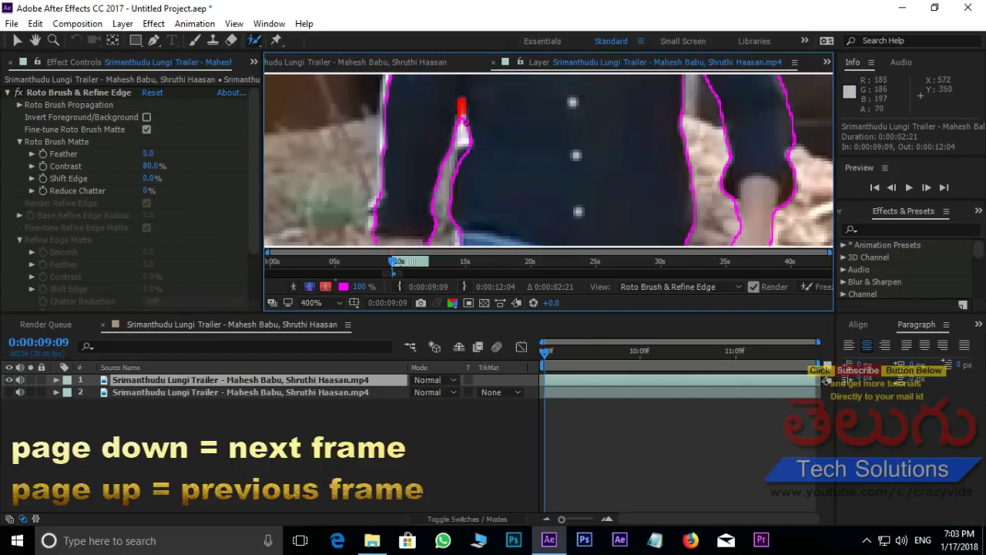
pyautogui.scroll(-6, 547, 131)
# Step: Toggle the Alpha and Alpha Boundary views and bring the torso back into view
pyautogui.click(452, 302)
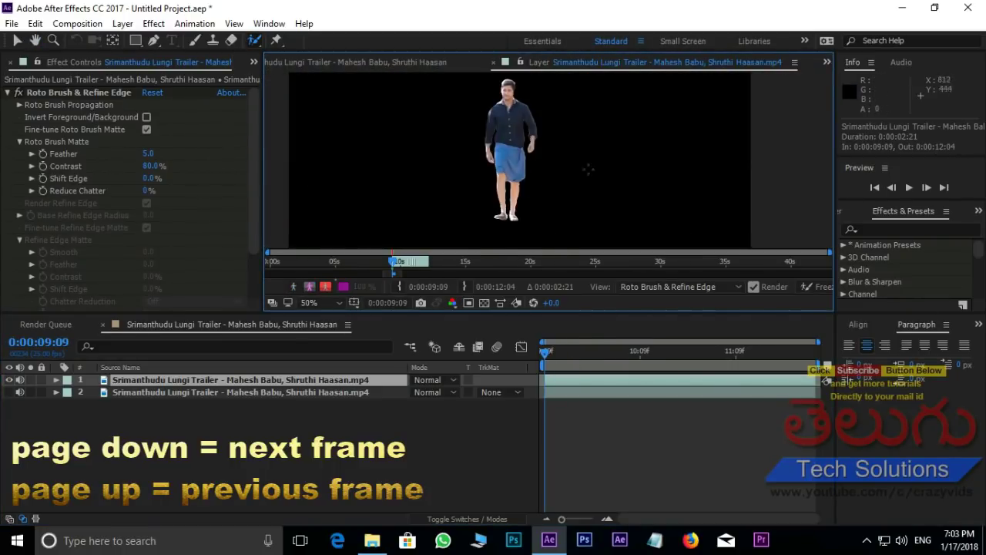
pyautogui.click(310, 286)
pyautogui.moveTo(505, 123); pyautogui.dragTo(432, 50)
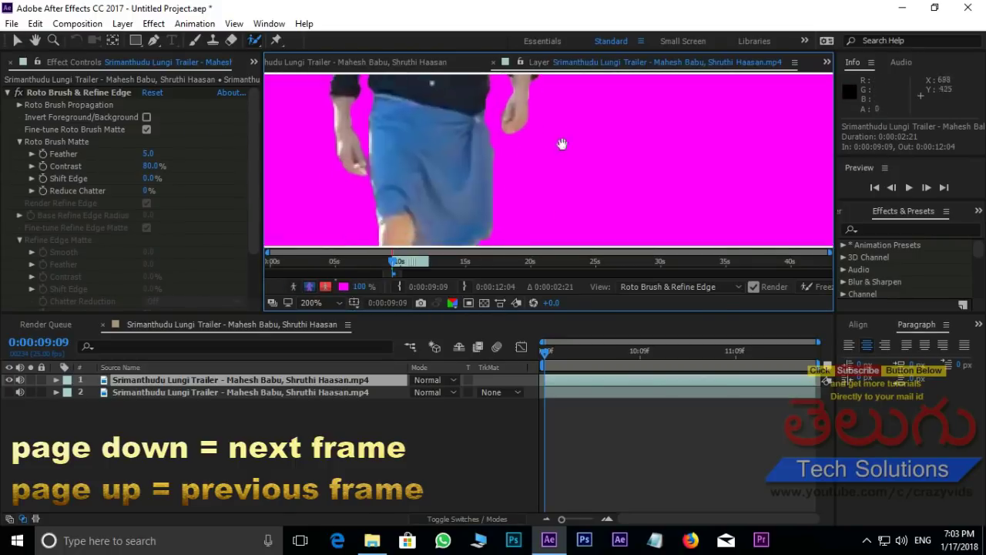
pyautogui.scroll(-3, 509, 193)
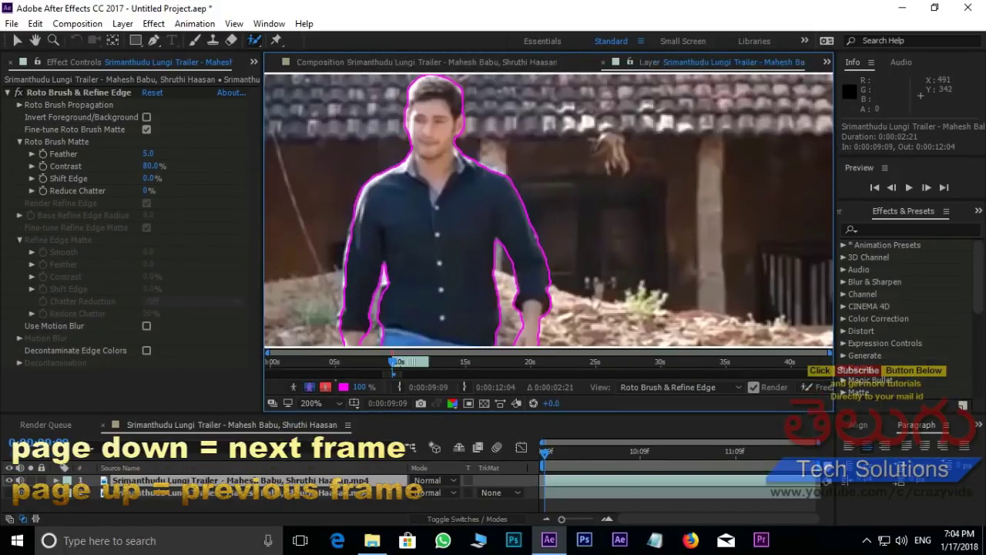
# Step: Step forward frame by frame to 0:00:09:11, undoing a bad roto stroke
pyautogui.scroll(5, 461, 174)
pyautogui.press('pagedown')
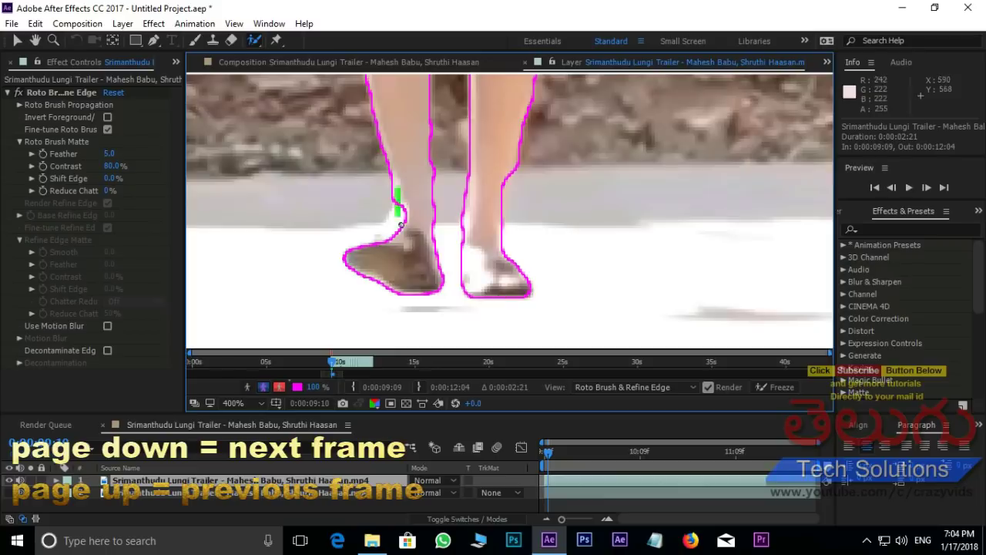
pyautogui.hotkey('ctrl', 'z')
pyautogui.scroll(-2, 400, 224)
pyautogui.scroll(1, 520, 283)
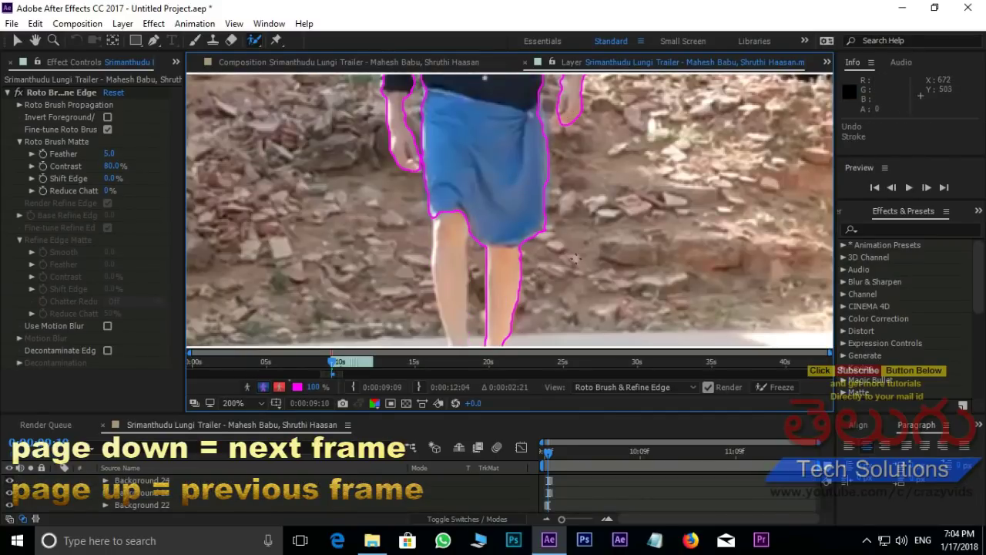
pyautogui.scroll(5, 539, 239)
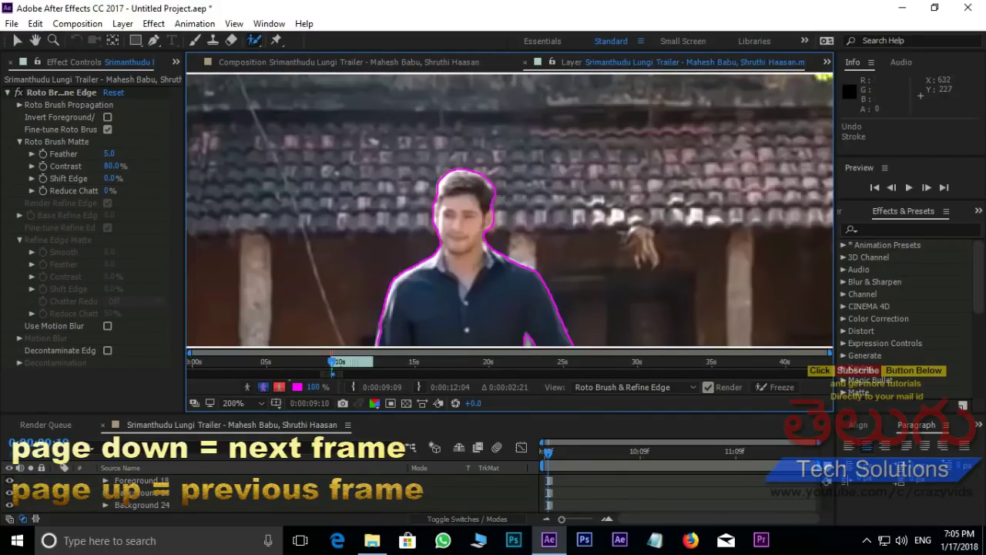
pyautogui.scroll(-3, 501, 196)
pyautogui.scroll(3, 451, 158)
pyautogui.press('pagedown')
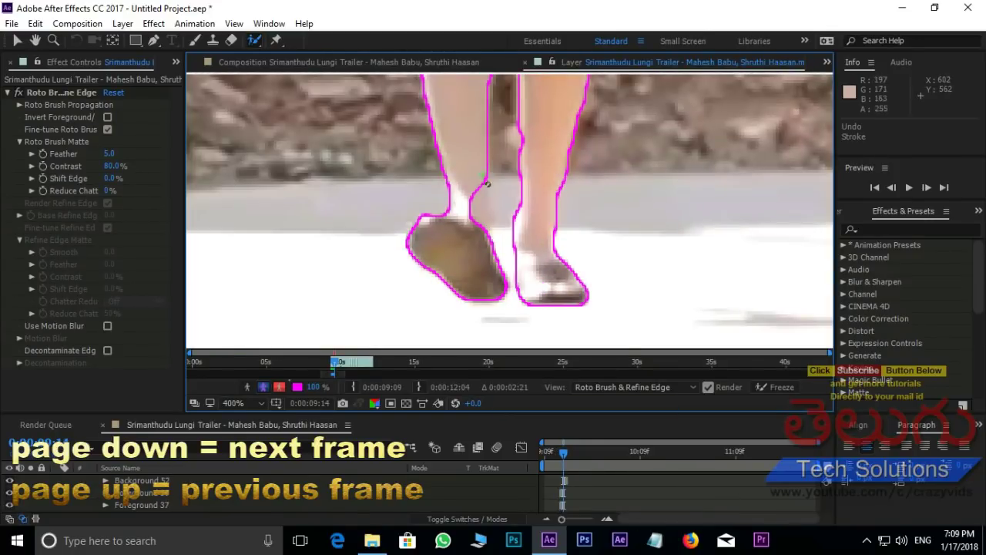
# Step: Subtract background from the torso edge and add the missed body area to the matte
pyautogui.moveTo(317, 231); pyautogui.dragTo(311, 264)
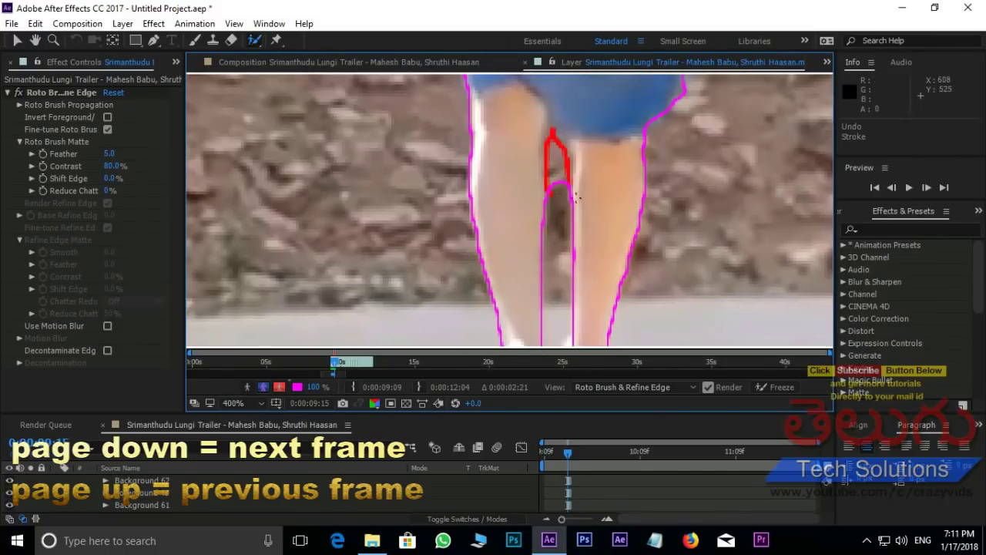
pyautogui.scroll(-2, 568, 205)
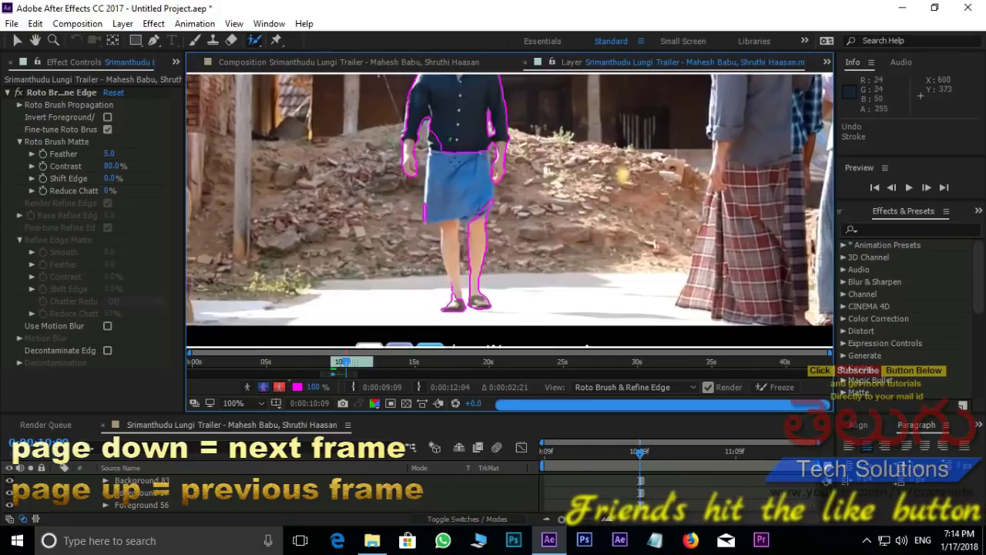
pyautogui.moveTo(440, 139); pyautogui.dragTo(443, 243)
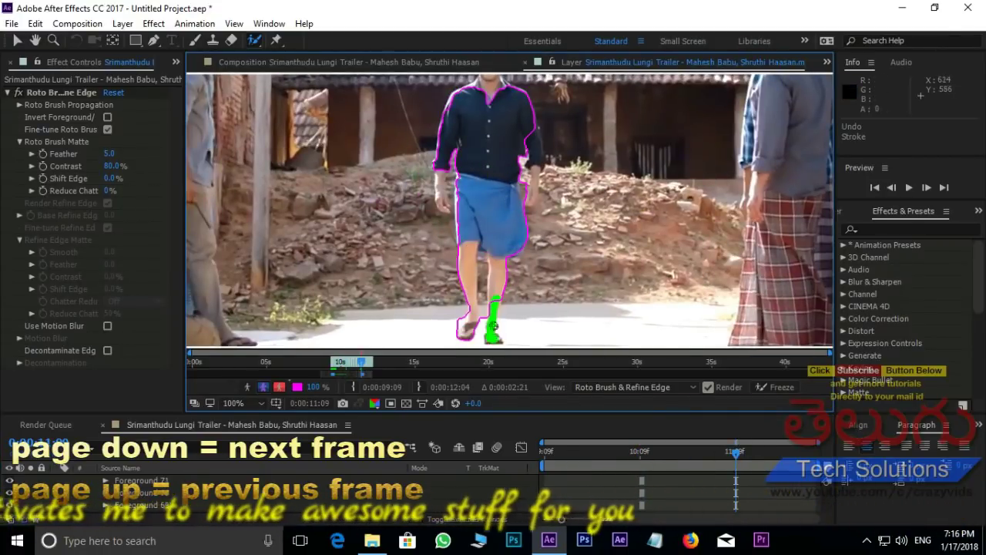
# Step: Trim the left hip edge and add the head, side and right hand to the matte
pyautogui.scroll(2, 493, 327)
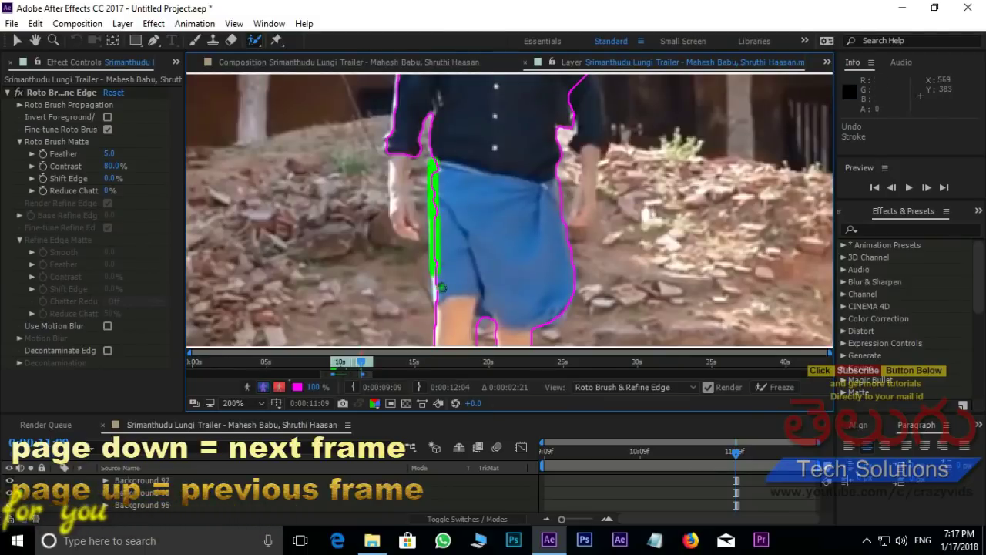
pyautogui.moveTo(415, 170); pyautogui.dragTo(430, 163)
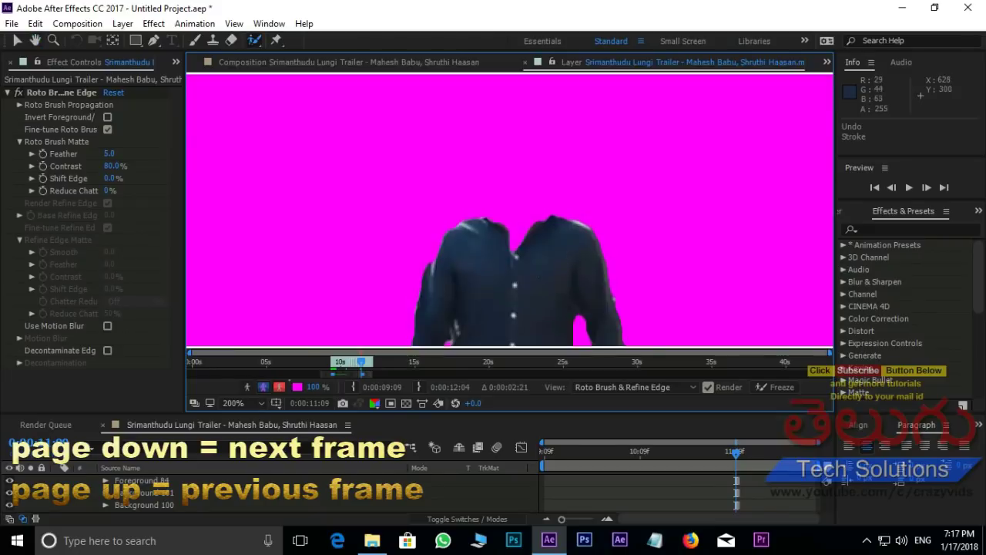
pyautogui.moveTo(510, 247); pyautogui.dragTo(510, 123)
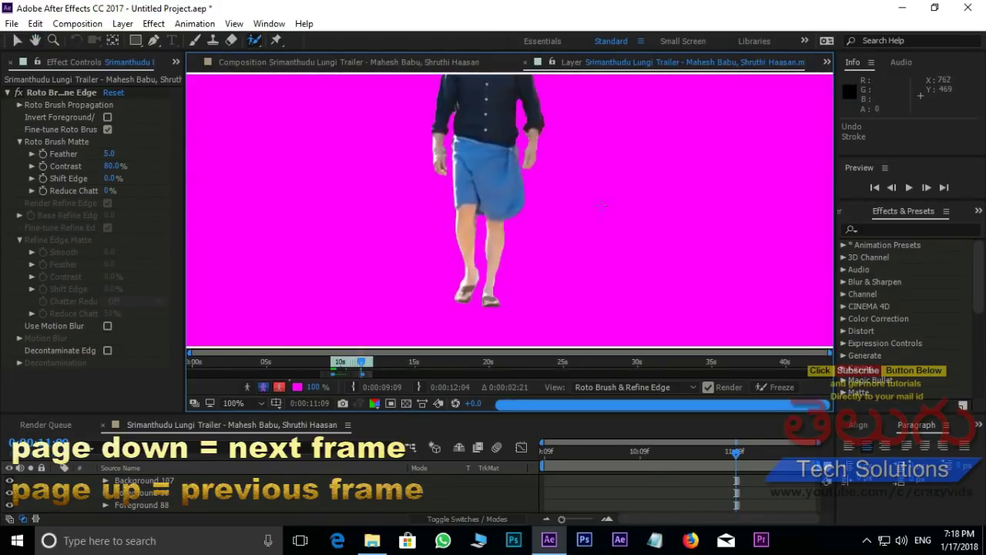
pyautogui.scroll(2, 553, 308)
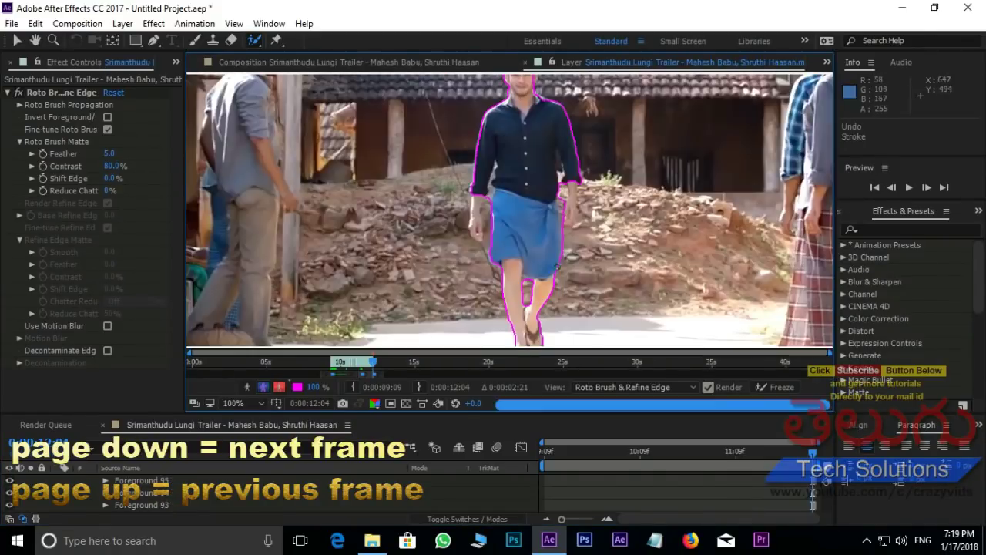
pyautogui.moveTo(447, 158); pyautogui.dragTo(441, 258)
pyautogui.moveTo(639, 158); pyautogui.dragTo(638, 215)
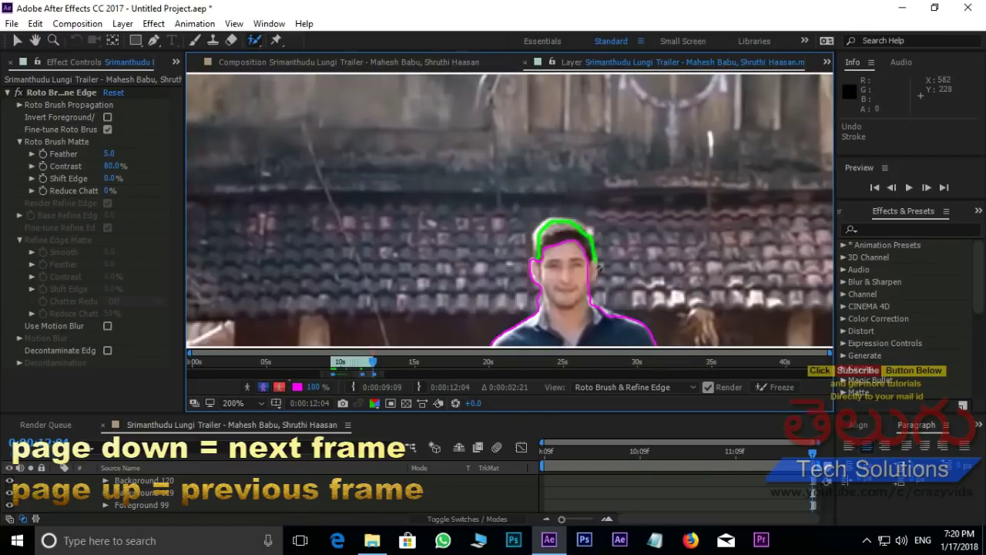
# Step: Zoom out to the whole frame and jump back to an earlier frame to review the matte
pyautogui.press(',')
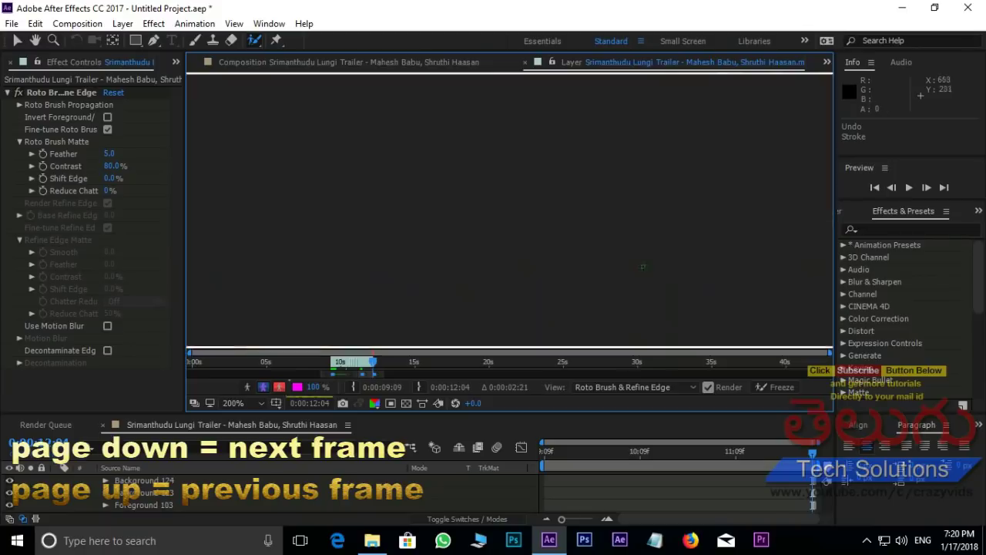
pyautogui.press(',')
pyautogui.press(',')
pyautogui.press(',')
pyautogui.press(',')
pyautogui.click(558, 456)
pyautogui.press('.')
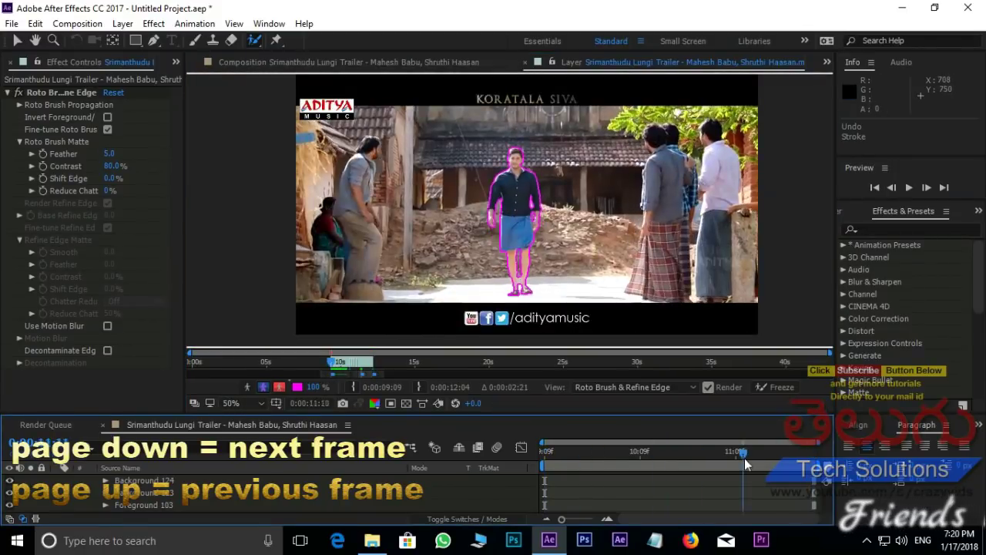
# Step: Play and stop a preview of the cut-out walk, stepping a frame back and forth
pyautogui.hotkey('alt', '4')
pyautogui.press('space')
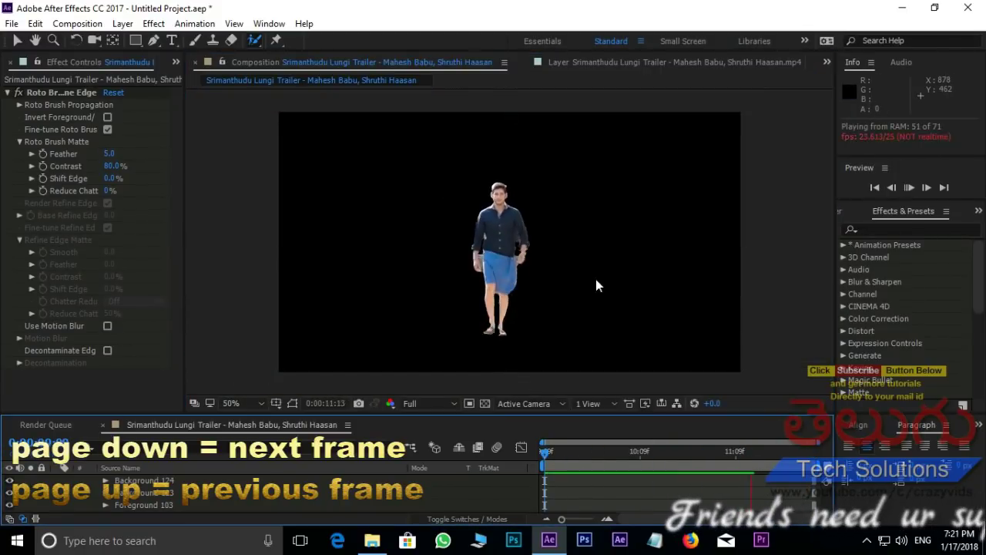
pyautogui.press('space')
pyautogui.press(',')
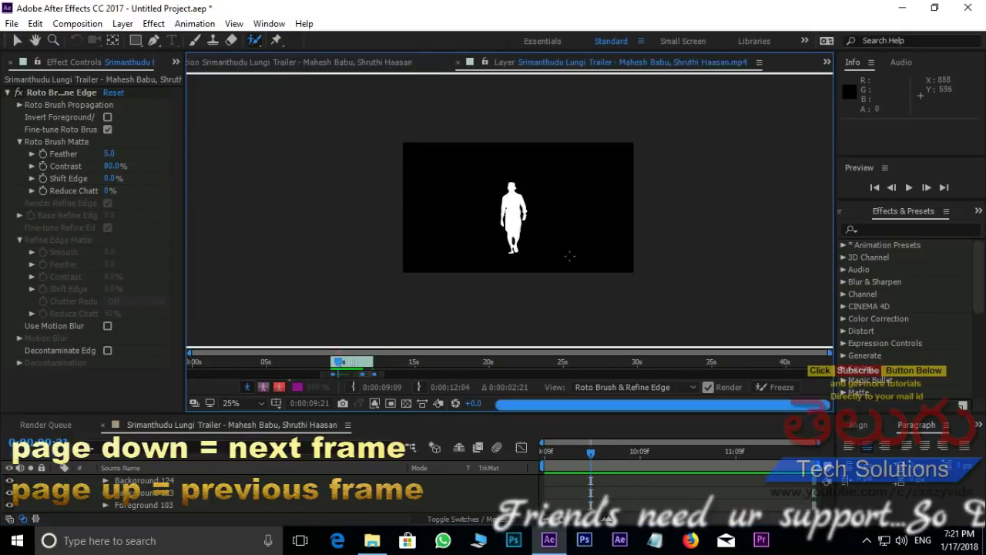
pyautogui.press('.')
pyautogui.press('.')
# Step: Show the roto matte as a magenta overlay in the Layer panel
pyautogui.click(279, 387)
pyautogui.click(263, 387)
pyautogui.click(622, 62)
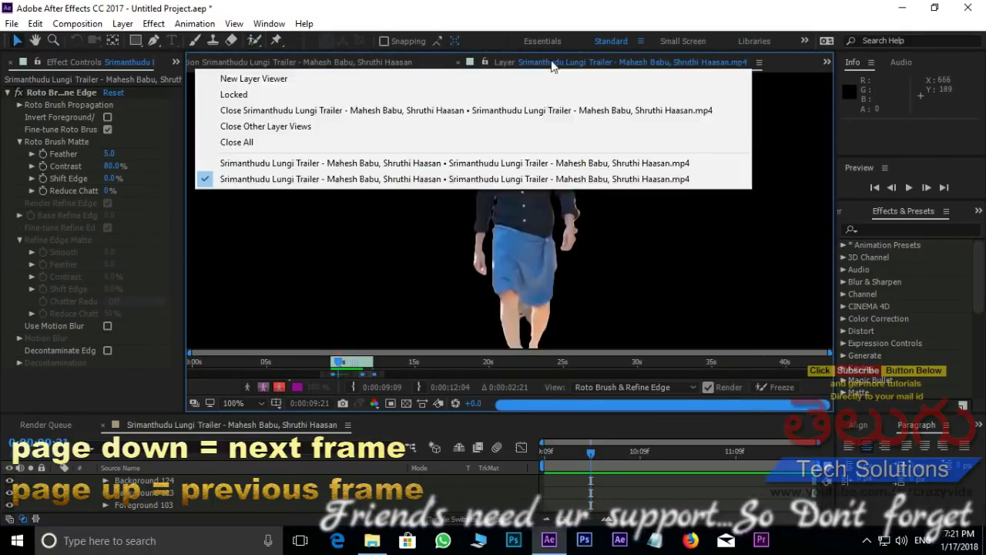
pyautogui.click(280, 388)
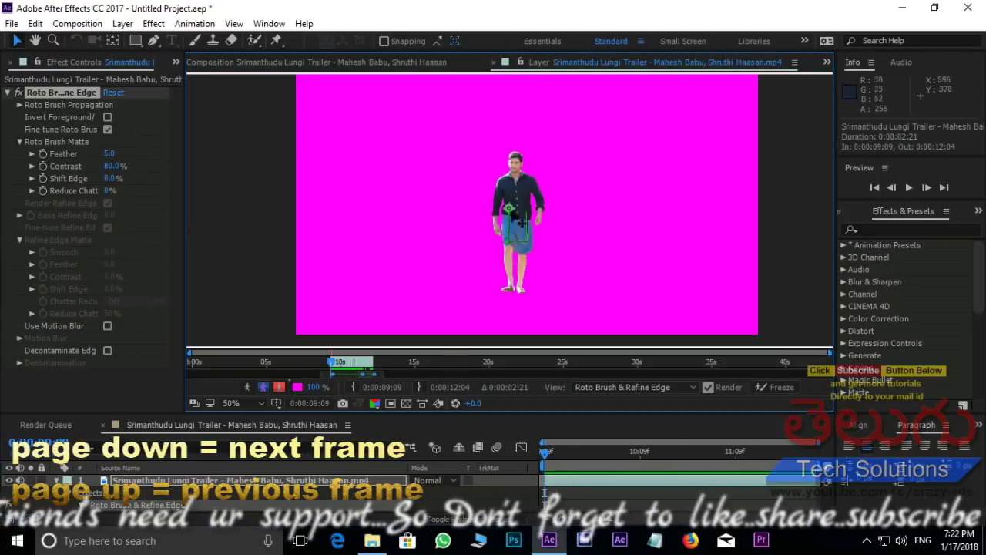
# Step: Erase the background patch beside the man's arm from the Roto Brush matte
pyautogui.hotkey('alt', 'w')
pyautogui.scroll(-1, 512, 231)
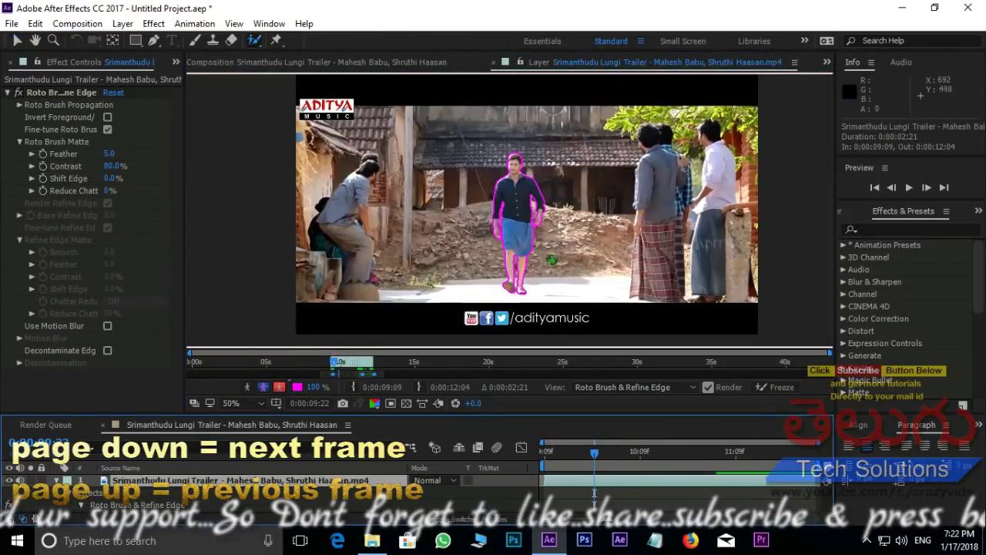
pyautogui.scroll(3, 512, 231)
pyautogui.scroll(-2, 721, 201)
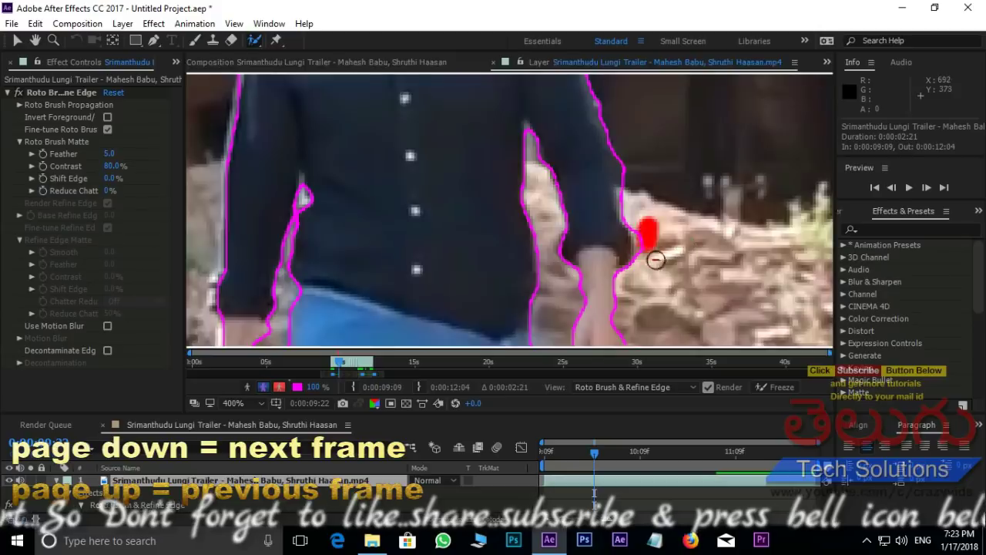
pyautogui.moveTo(649, 231); pyautogui.dragTo(655, 334)
pyautogui.scroll(-3, 484, 210)
pyautogui.scroll(3, 484, 209)
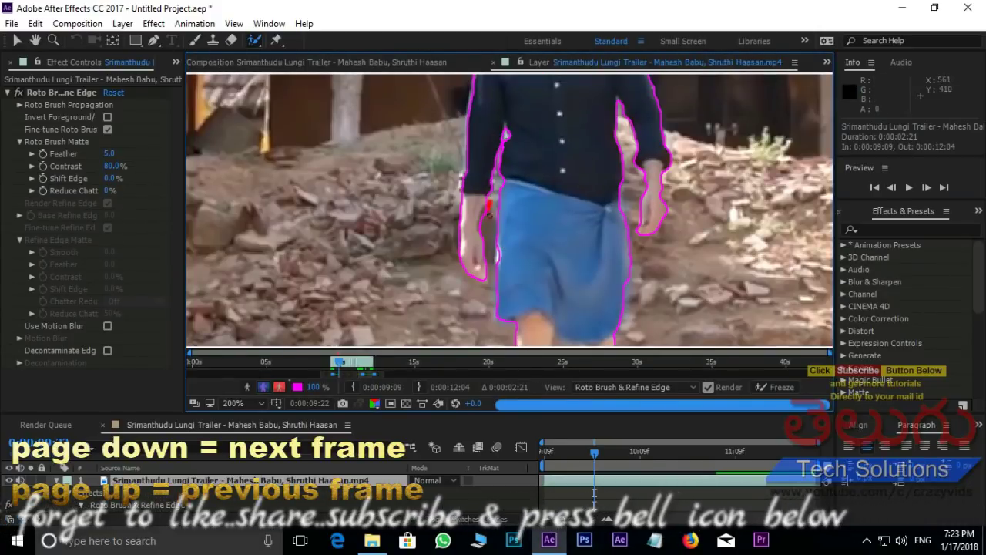
pyautogui.scroll(-3, 585, 224)
pyautogui.scroll(3, 675, 229)
pyautogui.scroll(-1, 675, 228)
pyautogui.scroll(-1, 624, 176)
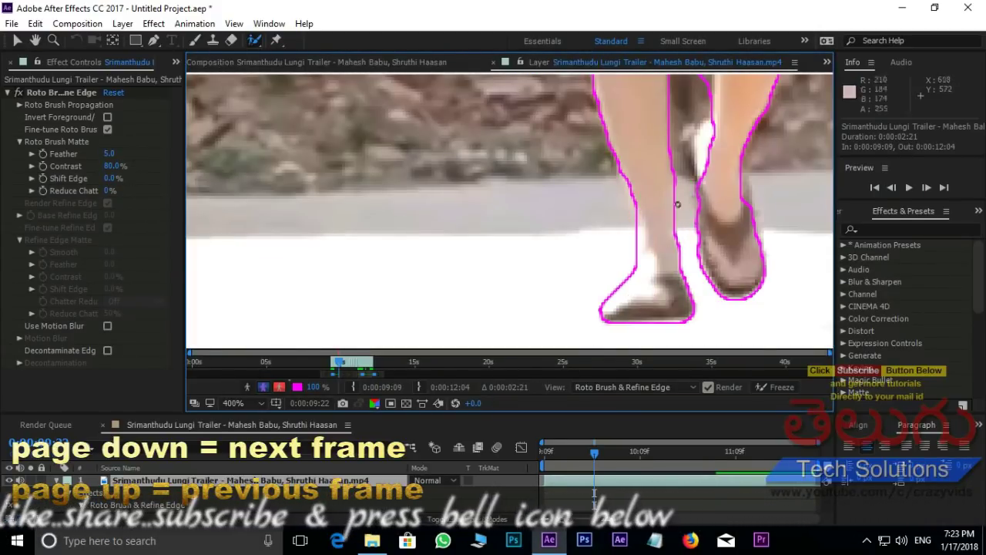
pyautogui.scroll(-1, 625, 175)
pyautogui.scroll(2, 570, 204)
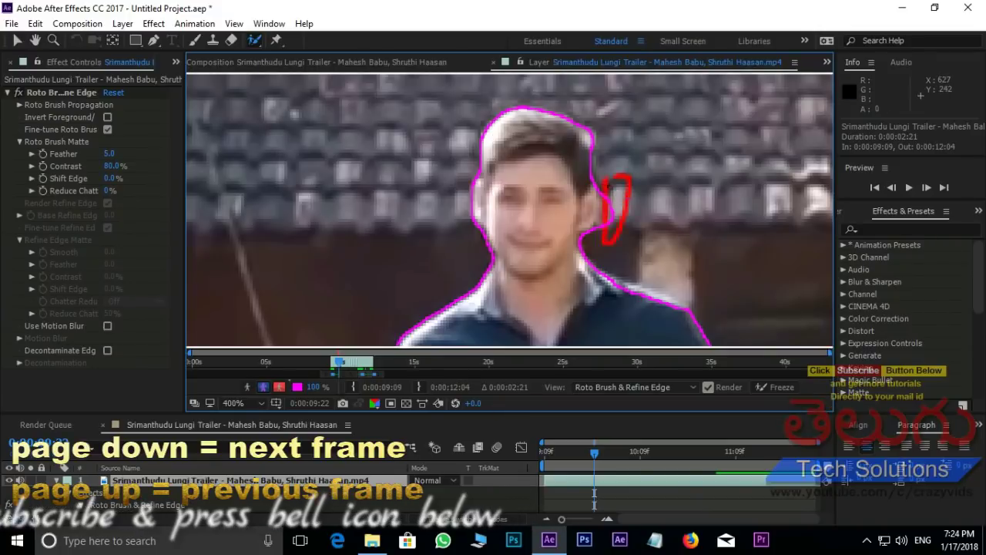
pyautogui.scroll(-2, 570, 204)
pyautogui.scroll(-2, 570, 204)
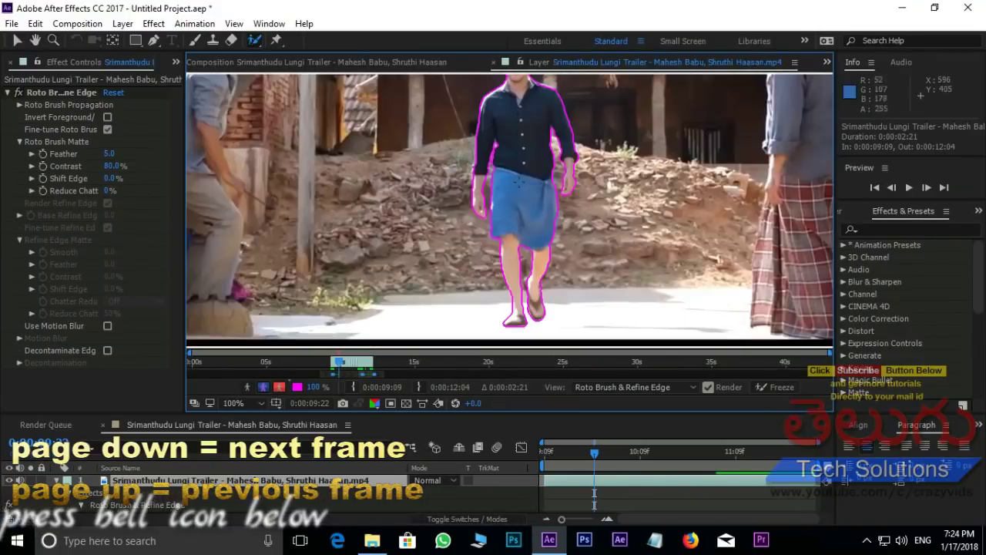
# Step: Step from frame 0:00:09:15 to 0:00:09:17 and add the missing left calf to the matte
pyautogui.moveTo(594, 453); pyautogui.dragTo(567, 456)
pyautogui.scroll(2, 473, 242)
pyautogui.press('pagedown')
pyautogui.press('pagedown')
pyautogui.press('pagedown')
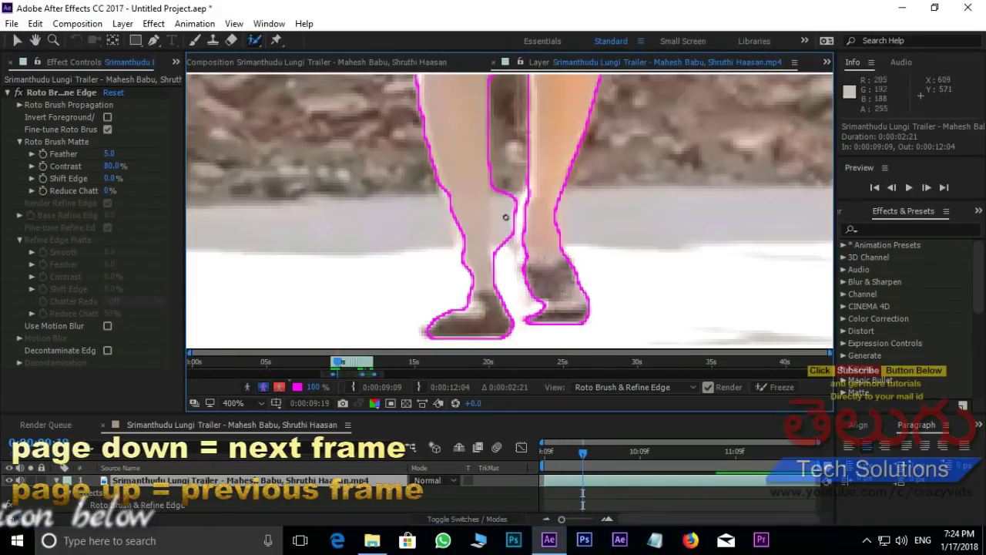
pyautogui.scroll(-1, 487, 226)
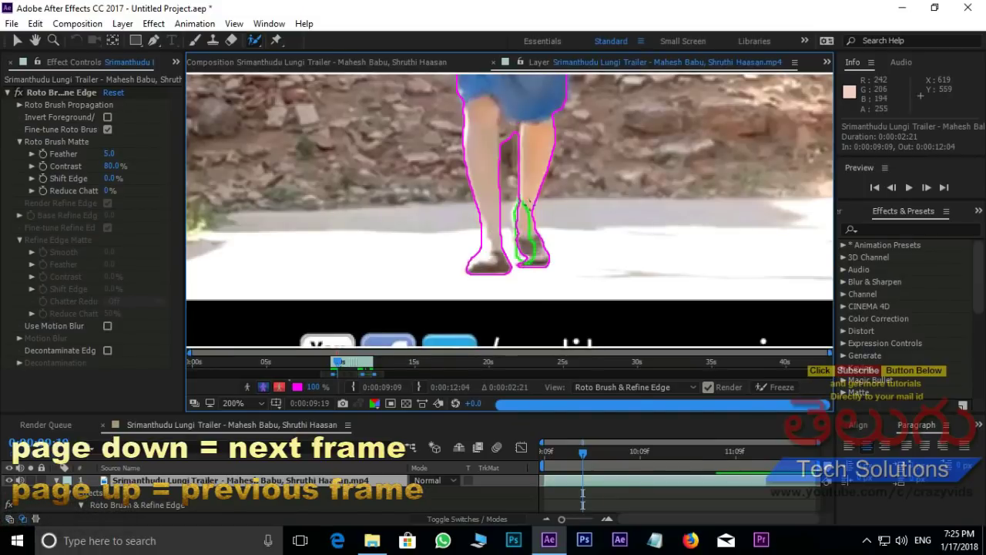
pyautogui.scroll(3, 443, 208)
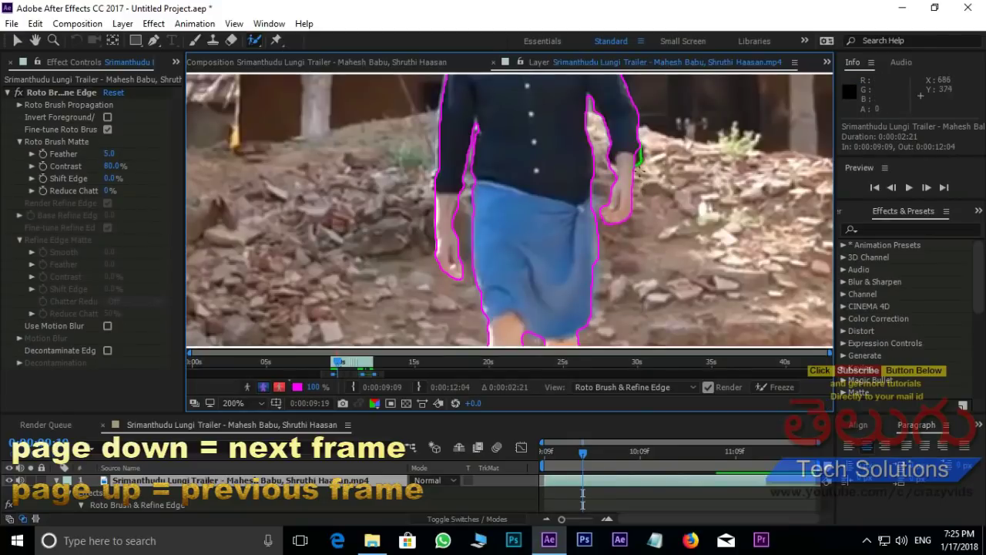
pyautogui.scroll(-2, 601, 208)
pyautogui.scroll(3, 600, 208)
pyautogui.scroll(-4, 614, 191)
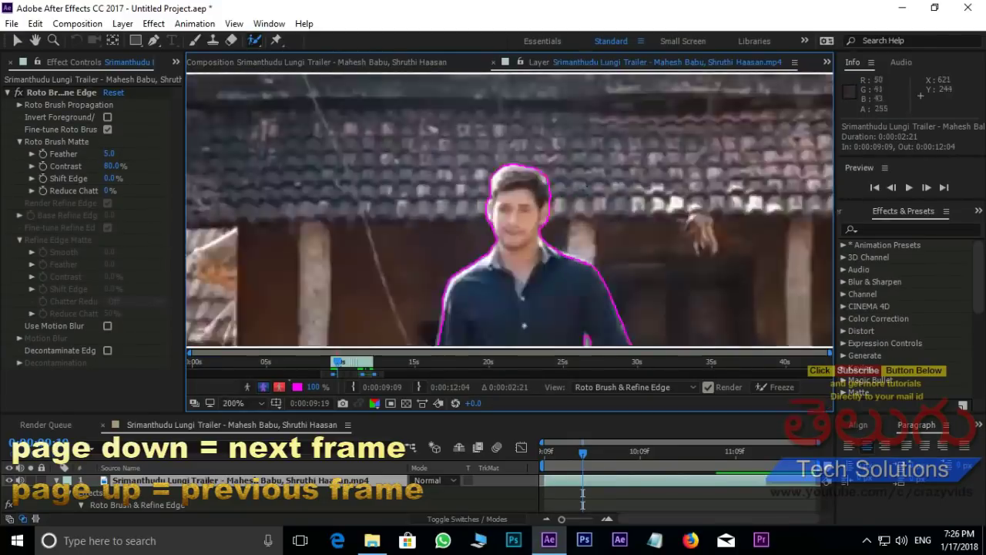
pyautogui.click(571, 442)
pyautogui.press('pagedown')
pyautogui.press('pagedown')
pyautogui.scroll(4, 493, 316)
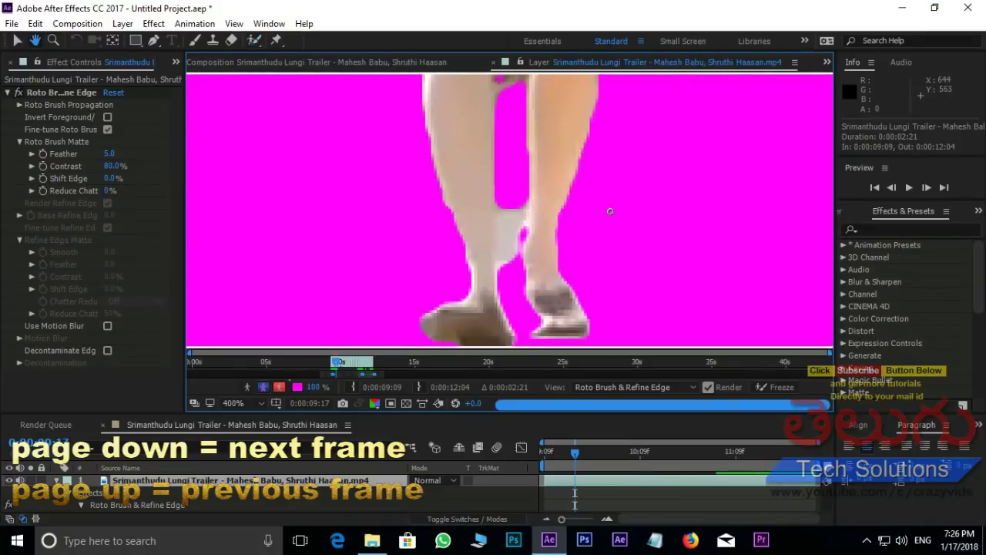
pyautogui.moveTo(449, 216); pyautogui.dragTo(455, 235)
pyautogui.scroll(-1, 464, 223)
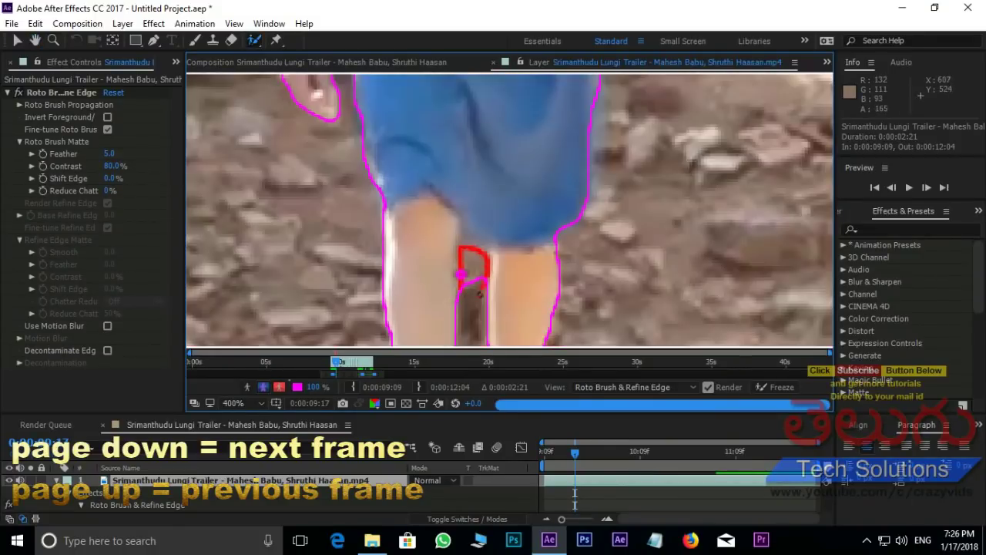
pyautogui.scroll(-1, 464, 223)
pyautogui.scroll(2, 556, 234)
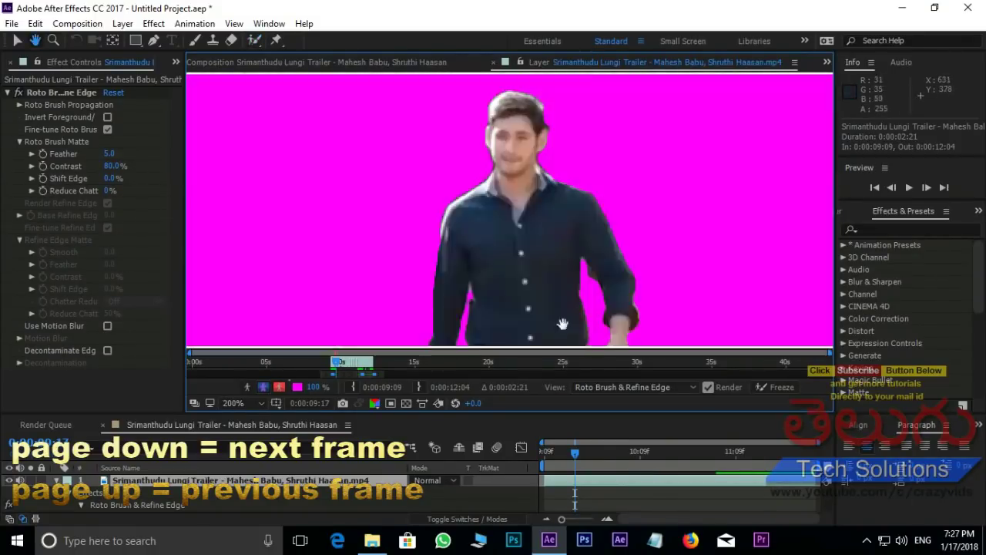
# Step: Add the man's hand to the matte and check the outline up to frame 0:00:10:01
pyautogui.moveTo(490, 254); pyautogui.dragTo(491, 254)
pyautogui.scroll(-2, 509, 229)
pyautogui.press('pagedown')
pyautogui.press('pagedown')
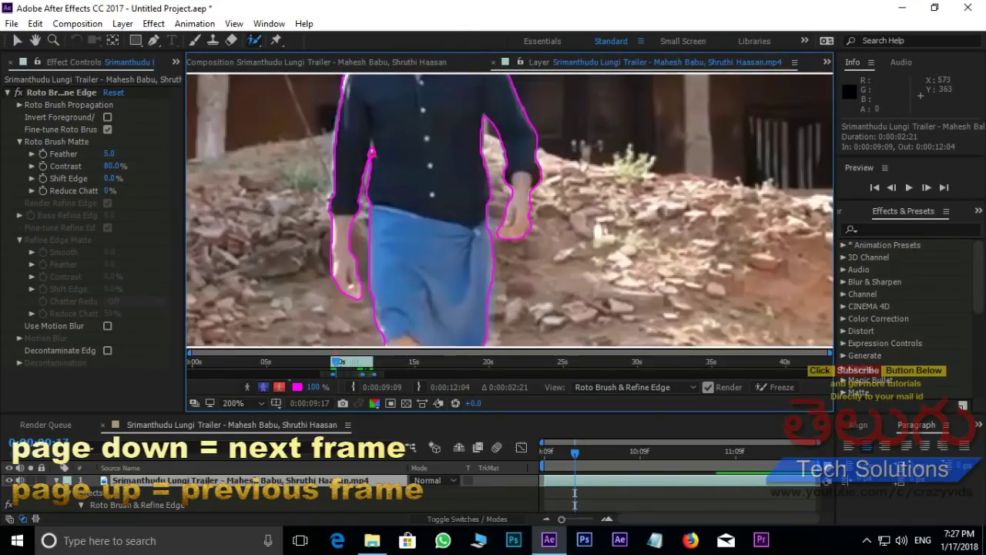
pyautogui.scroll(-1, 583, 171)
pyautogui.press('pagedown')
pyautogui.press('pagedown')
pyautogui.press('pagedown')
pyautogui.press('pagedown')
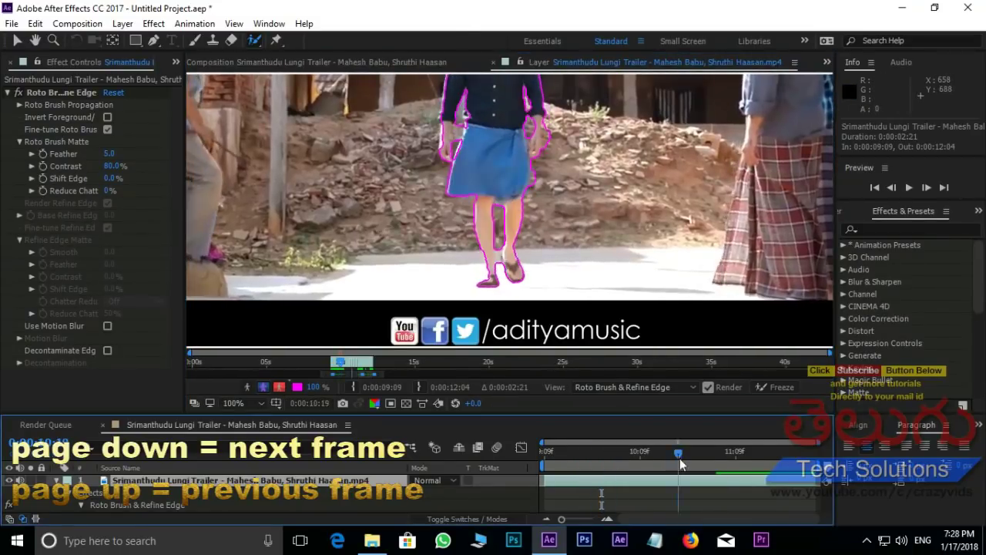
pyautogui.press('pagedown')
pyautogui.scroll(1, 549, 210)
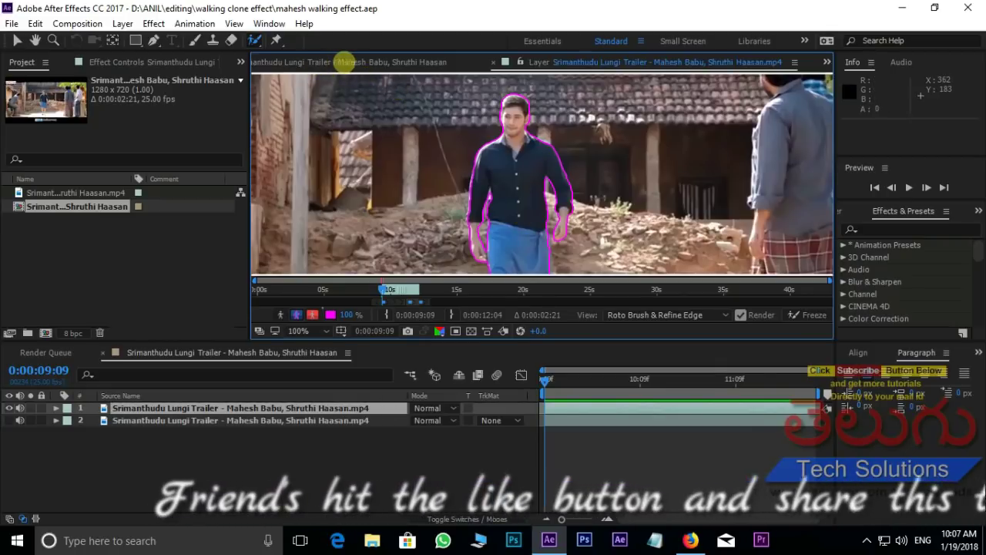
# Step: Preview the cut-out man walking alone on black, then return the playhead to the start
pyautogui.click(358, 61)
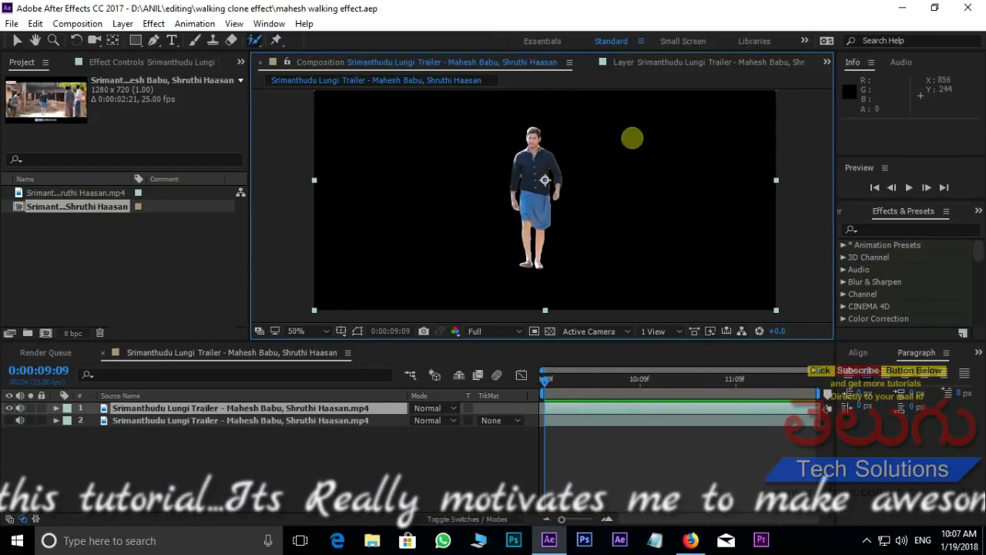
pyautogui.press('space')
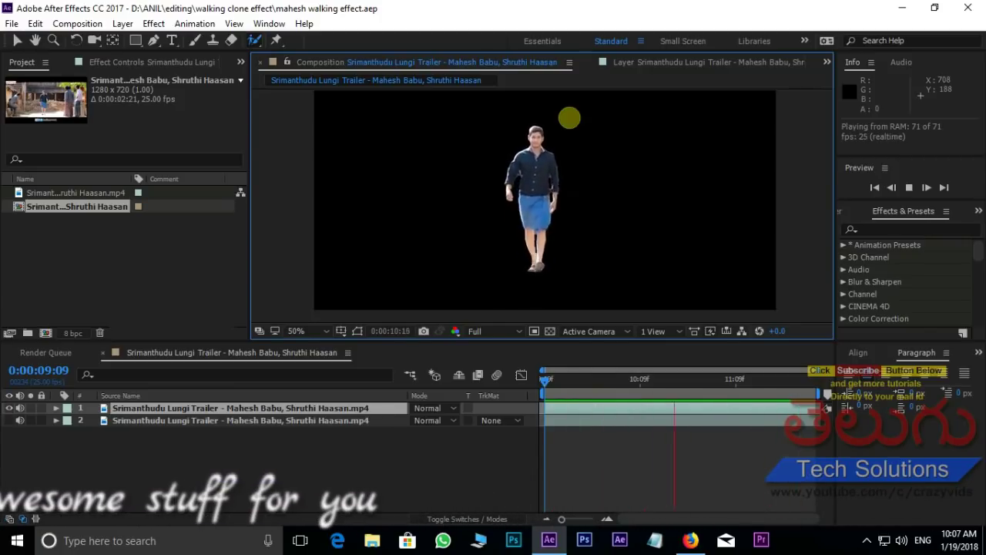
pyautogui.press('space')
pyautogui.moveTo(764, 378); pyautogui.dragTo(522, 375)
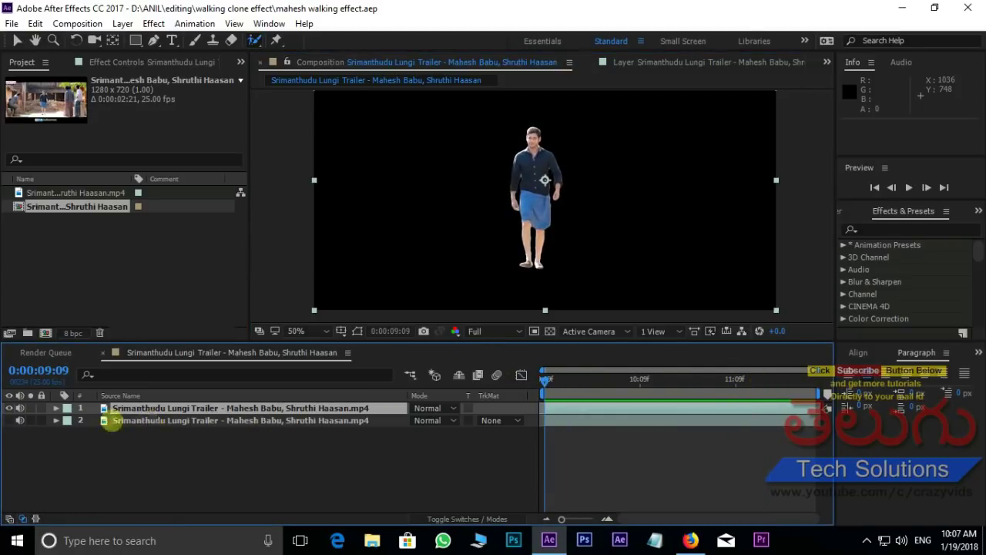
# Step: Show the street footage layer again and duplicate the cut-out layer to five copies
pyautogui.click(9, 420)
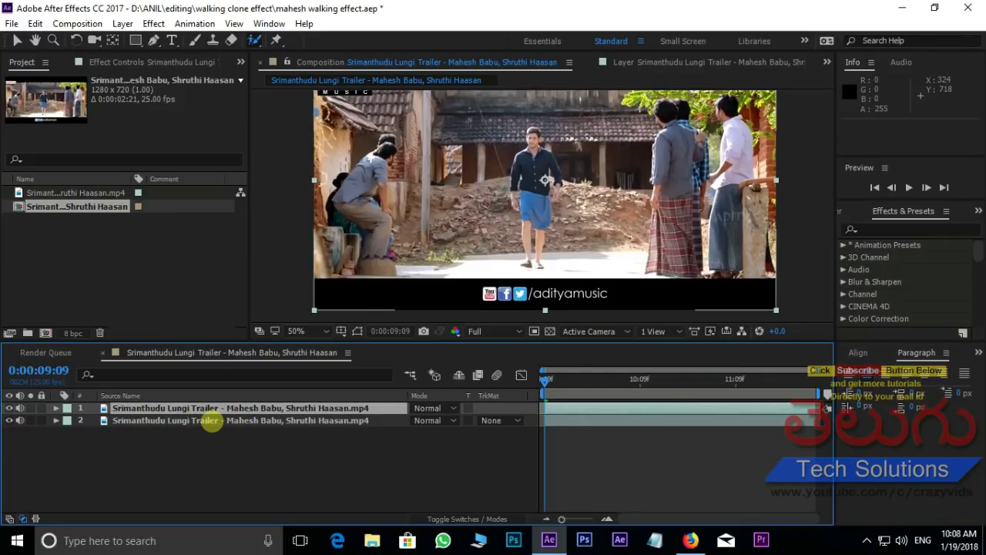
pyautogui.click(290, 407)
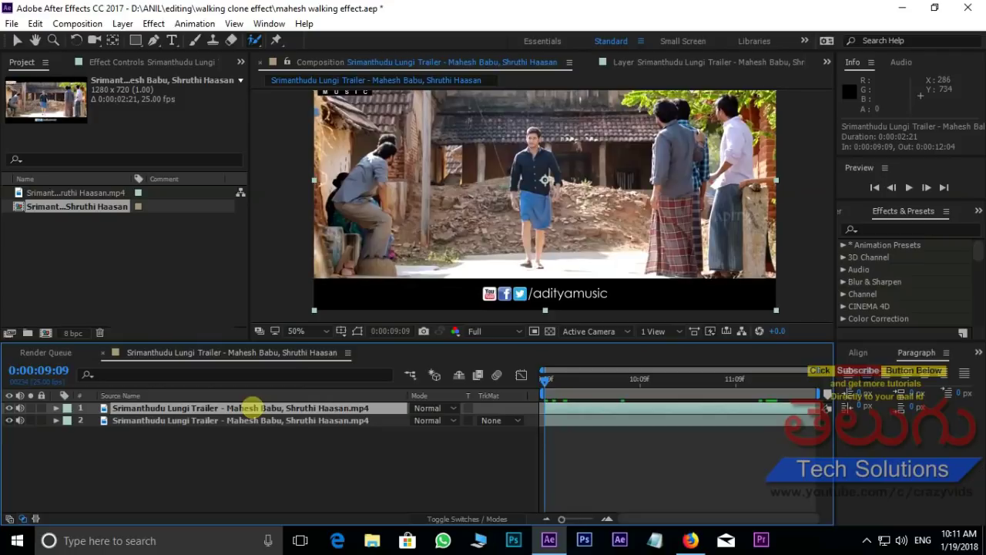
pyautogui.hotkey('ctrl', 'd')
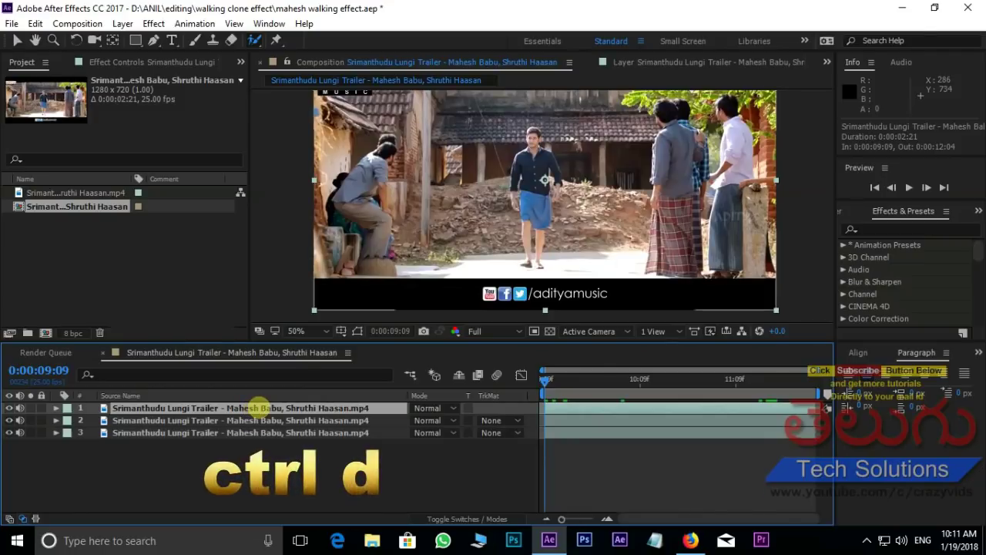
pyautogui.hotkey('ctrl', 'd')
pyautogui.hotkey('ctrl', 'd')
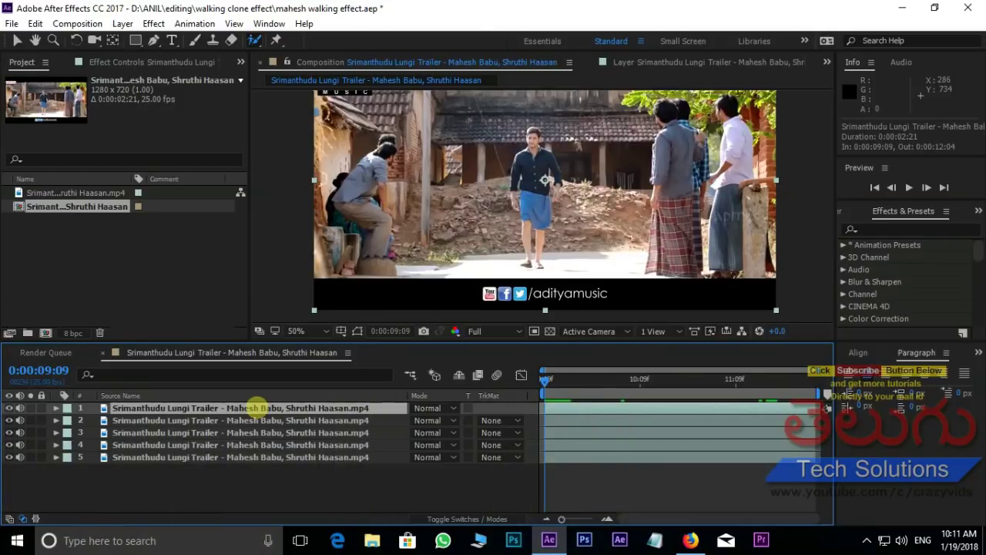
pyautogui.hotkey('ctrl', 'd')
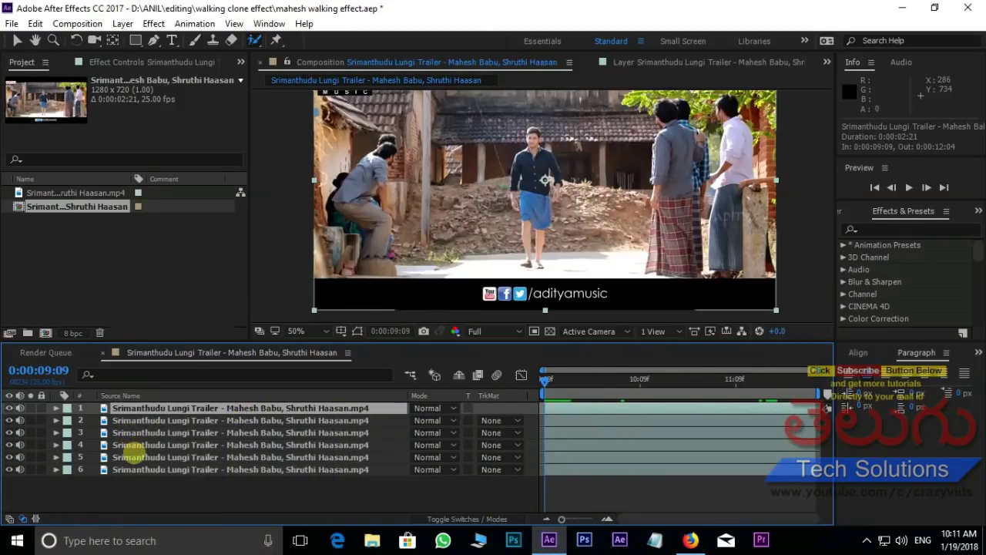
pyautogui.hotkey('ctrl', 'z')
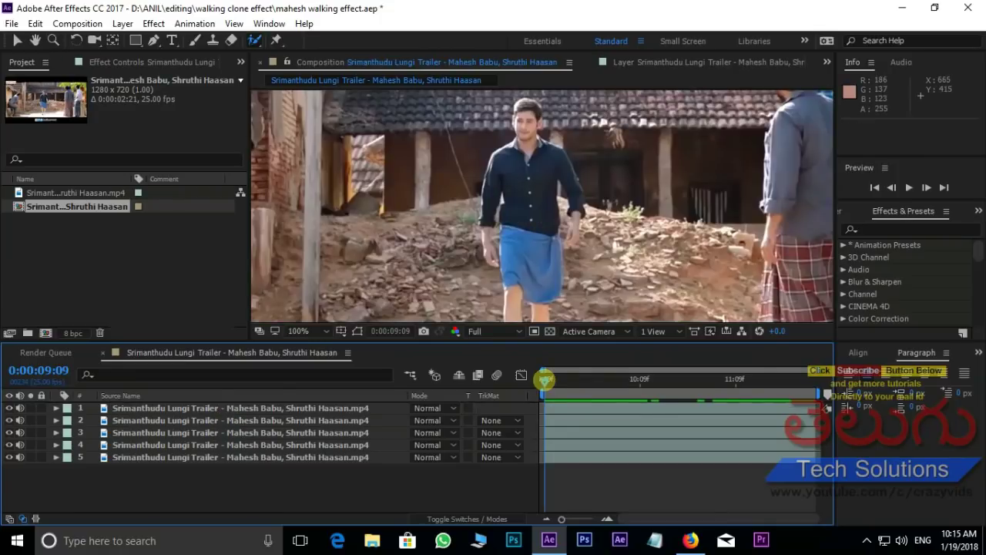
# Step: Add starting Position keyframes at 640,360 on layers 1–4 at 0:00:09:17
pyautogui.moveTo(546, 379); pyautogui.dragTo(598, 387)
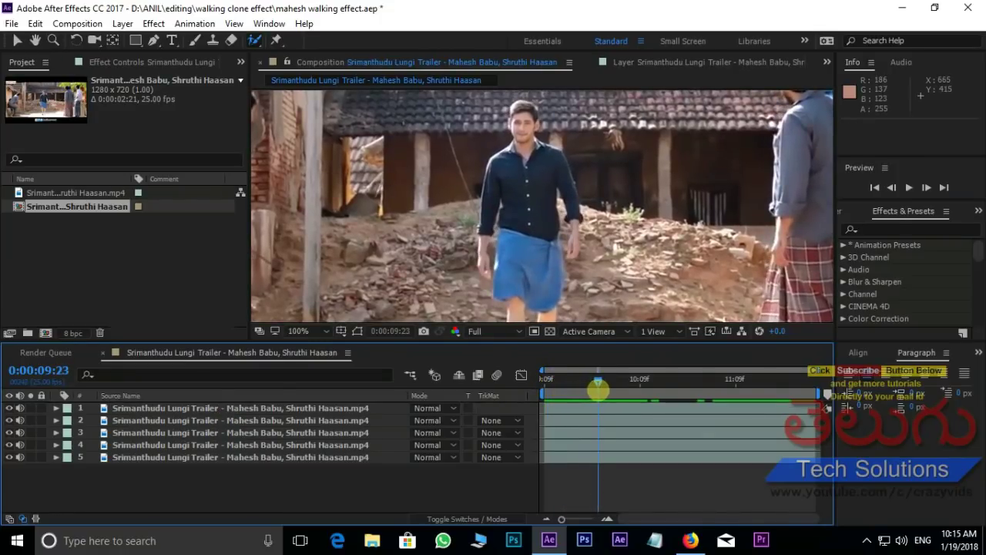
pyautogui.moveTo(598, 387); pyautogui.dragTo(577, 399)
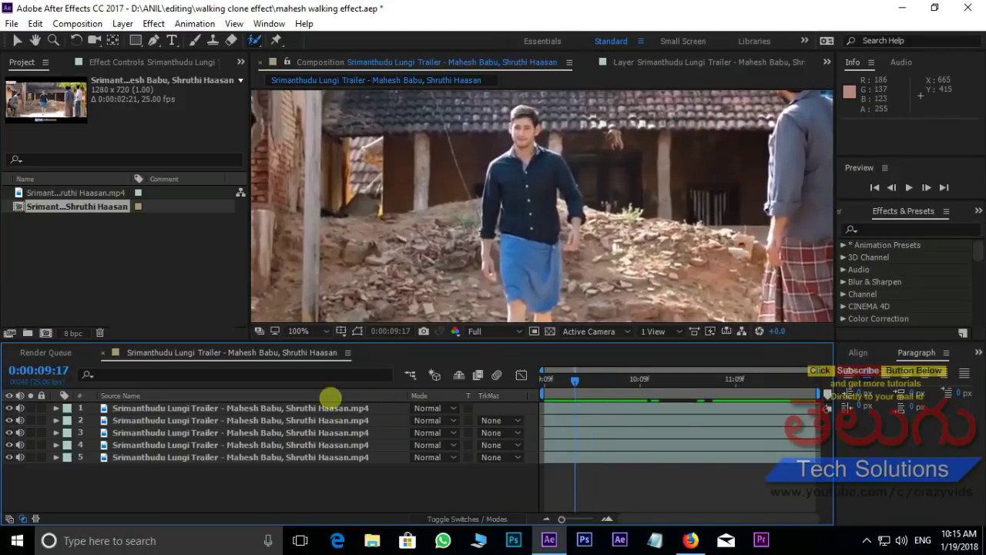
pyautogui.click(238, 408)
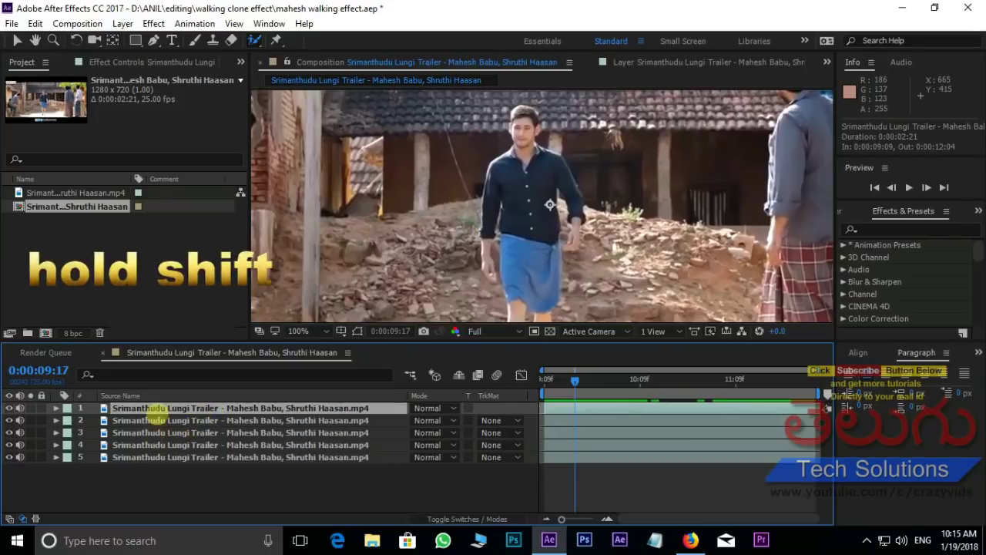
pyautogui.keyDown('shift'); pyautogui.click(156, 445); pyautogui.keyUp('shift')
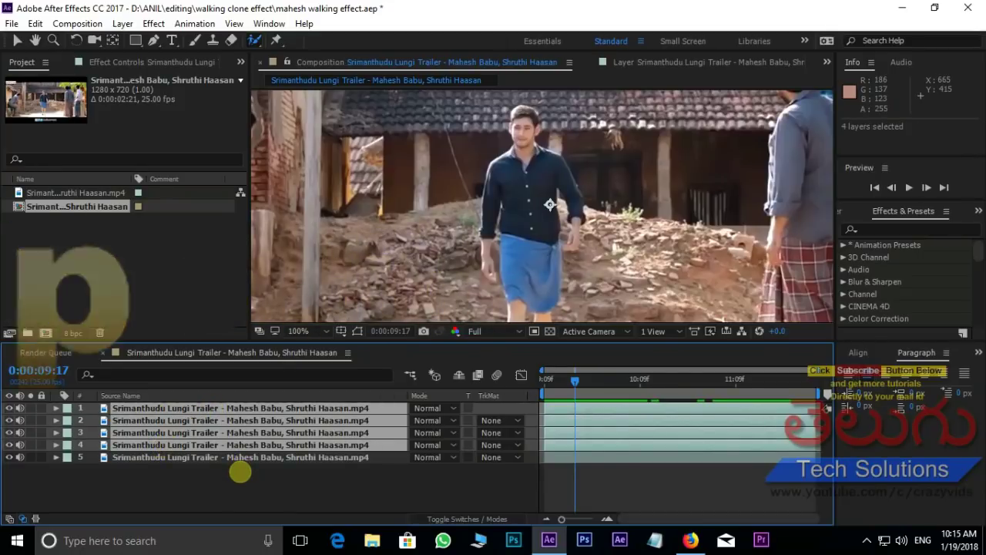
pyautogui.press('p')
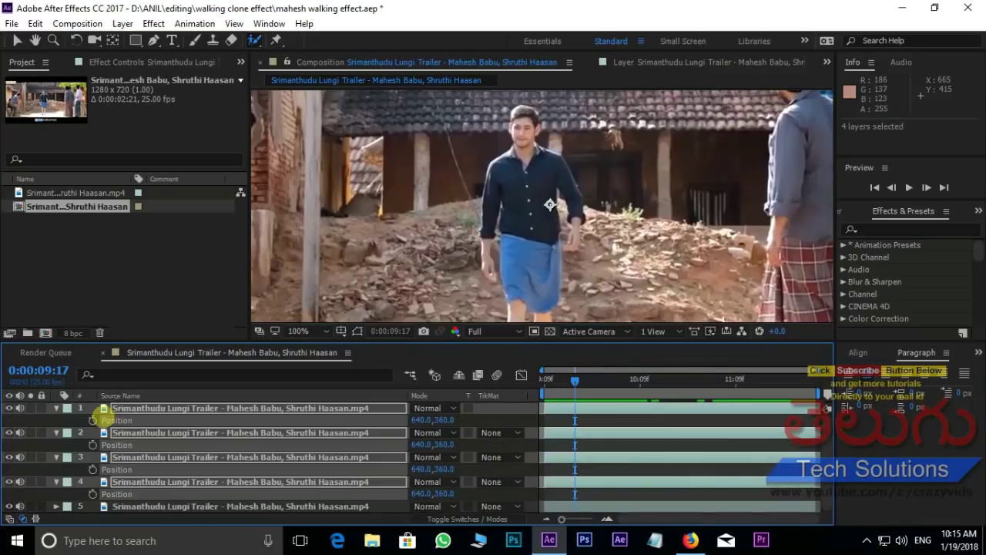
pyautogui.click(92, 420)
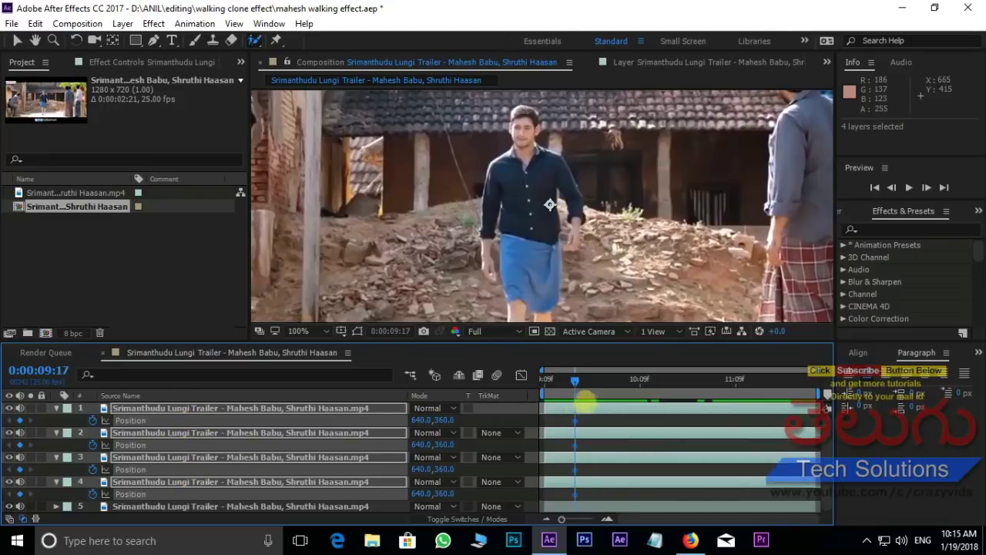
pyautogui.moveTo(575, 379); pyautogui.dragTo(639, 383)
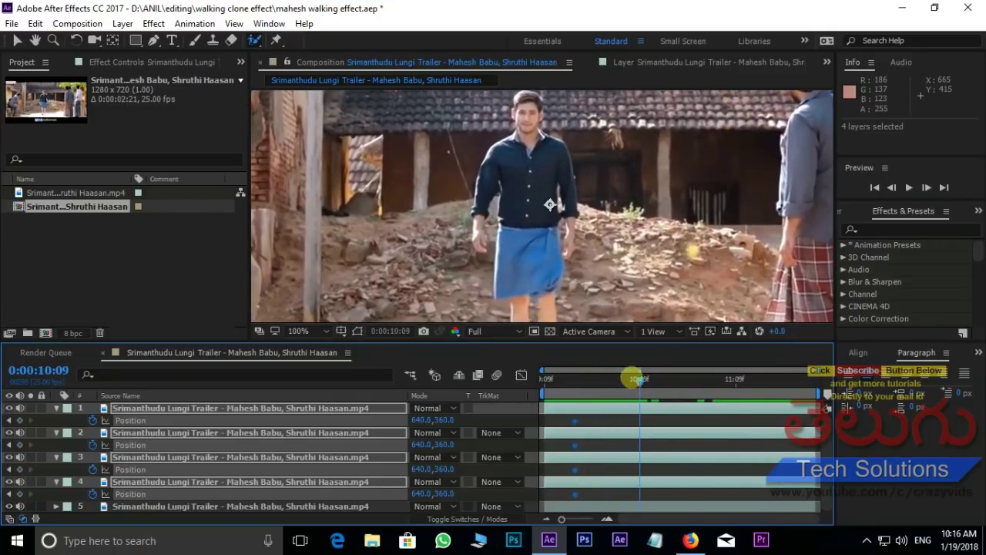
pyautogui.press(',')
pyautogui.press(',')
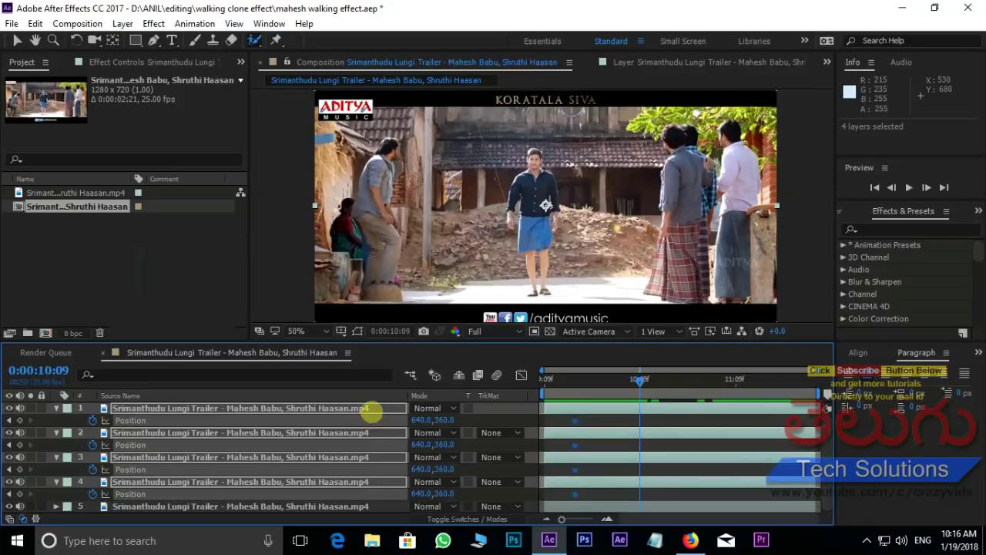
# Step: At 10:09, set the clones' Position X on layers 1–4 to 846, 463, 798 and 398
pyautogui.click(372, 410)
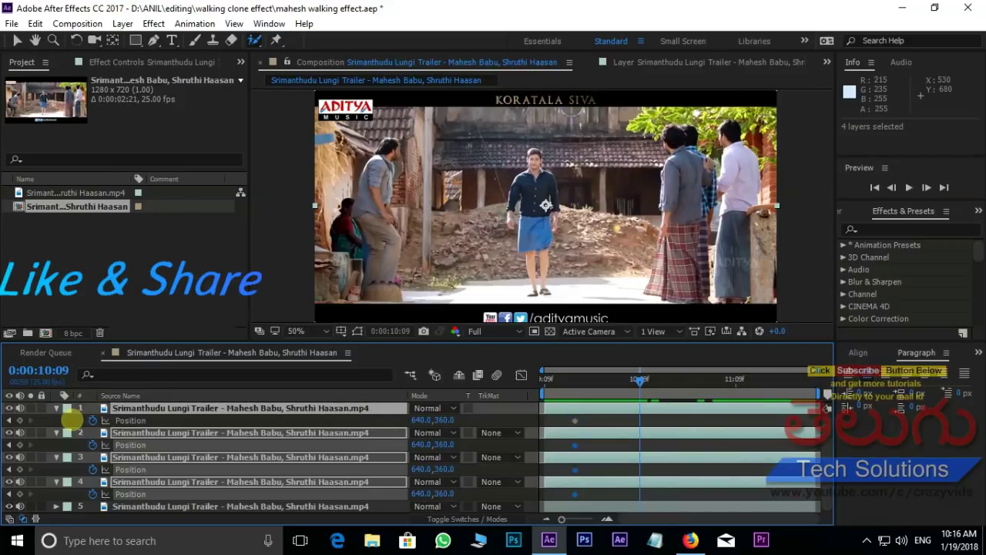
pyautogui.click(70, 419)
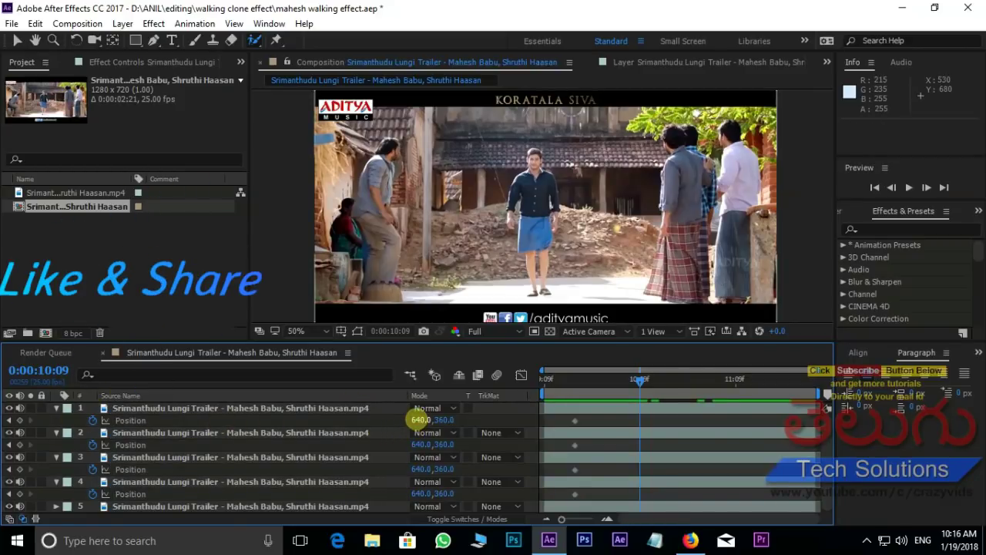
pyautogui.moveTo(416, 420)
pyautogui.mouseDown()
pyautogui.moveTo(574, 407)
pyautogui.moveTo(558, 414)
pyautogui.mouseUp()
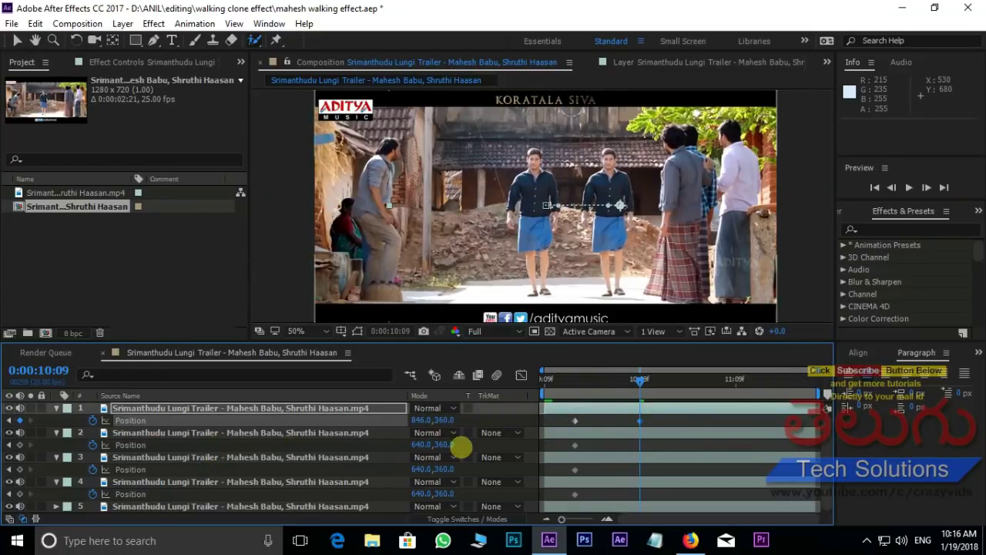
pyautogui.moveTo(421, 445); pyautogui.dragTo(294, 445)
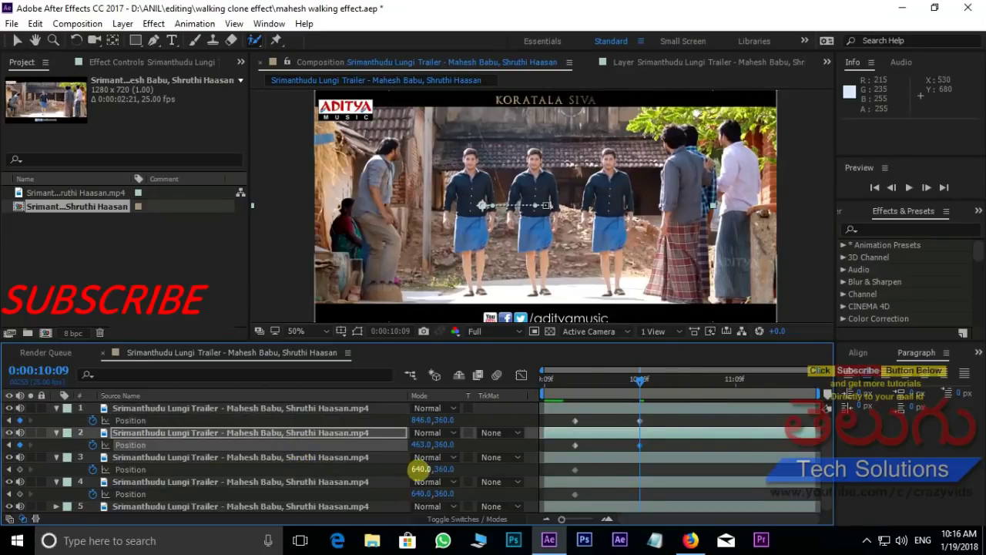
pyautogui.moveTo(421, 468); pyautogui.dragTo(520, 458)
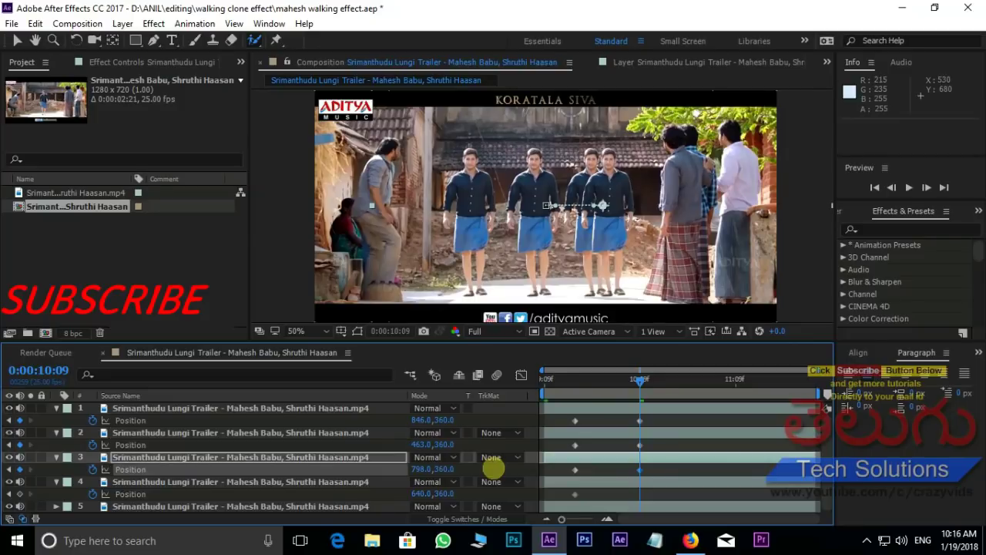
pyautogui.moveTo(421, 493); pyautogui.dragTo(234, 484)
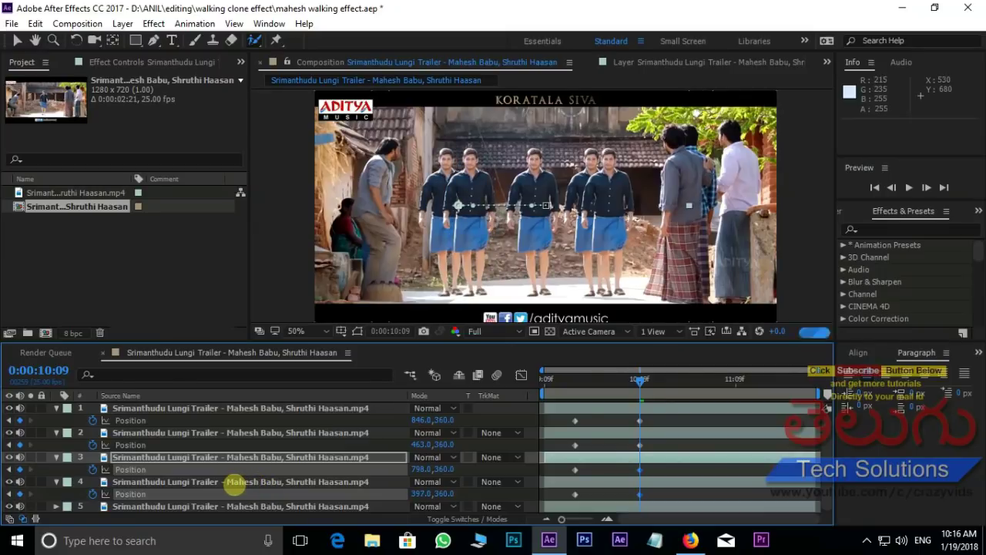
pyautogui.click(475, 259)
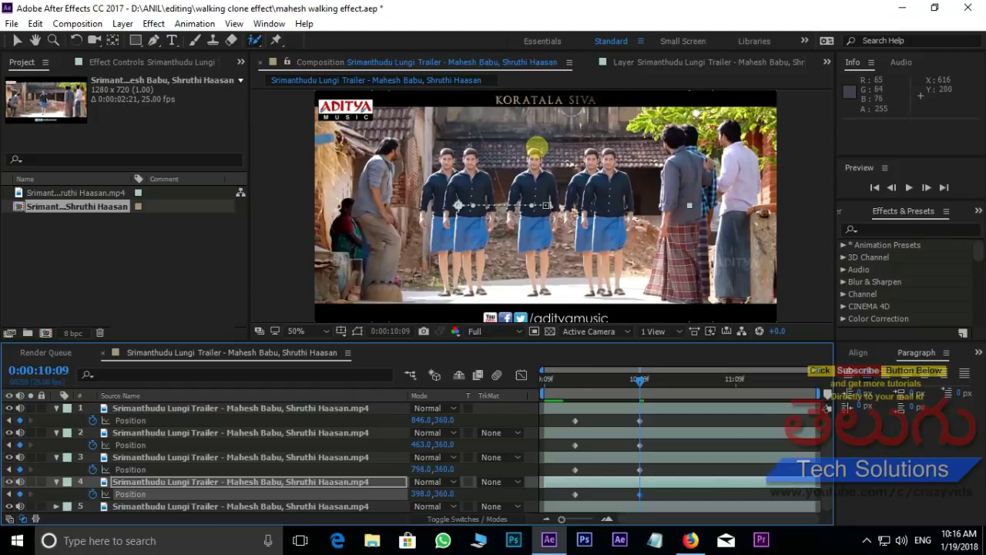
pyautogui.moveTo(640, 379); pyautogui.dragTo(522, 375)
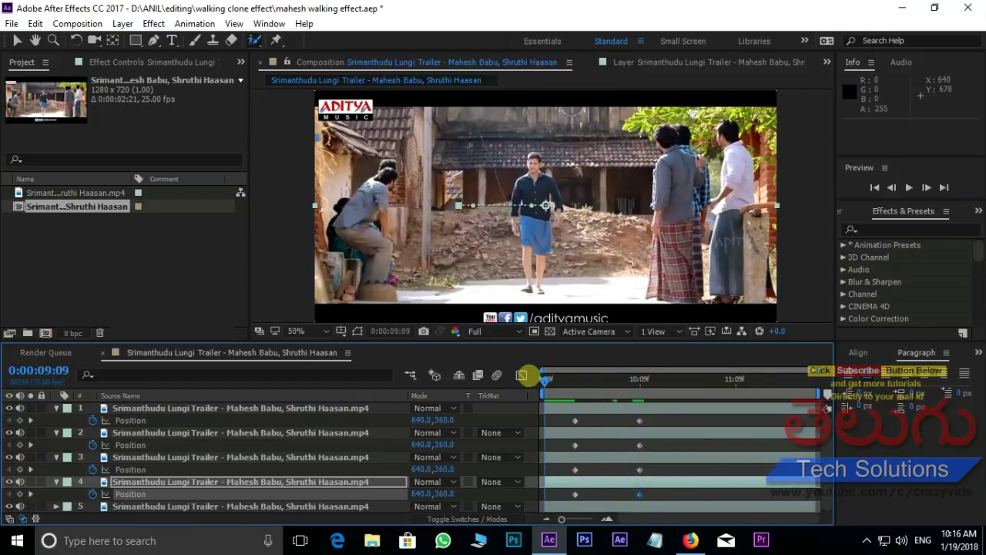
# Step: Hold the clones' spread with Position keyframes on layers 1–4 at 0:00:11:07
pyautogui.press('space')
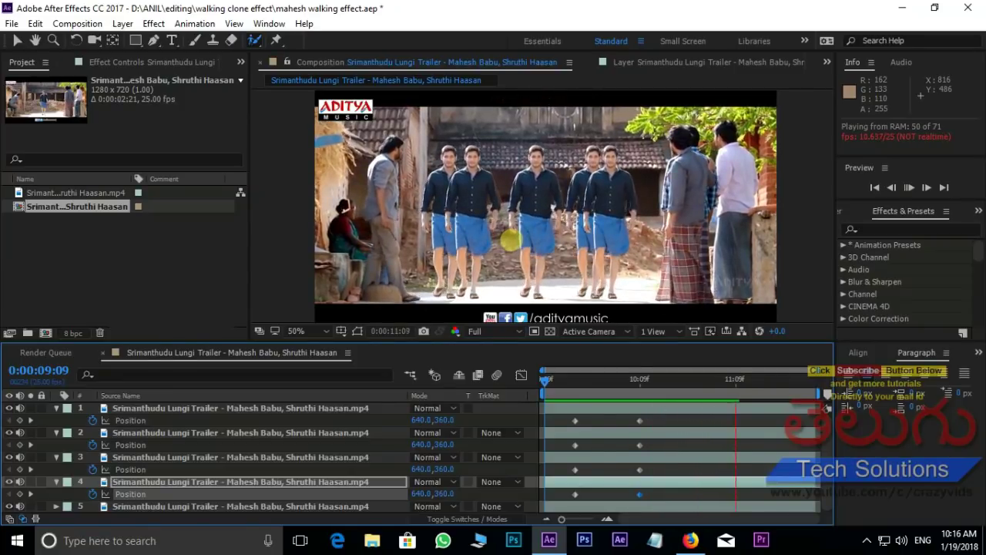
pyautogui.click(747, 381)
pyautogui.moveTo(746, 381); pyautogui.dragTo(728, 380)
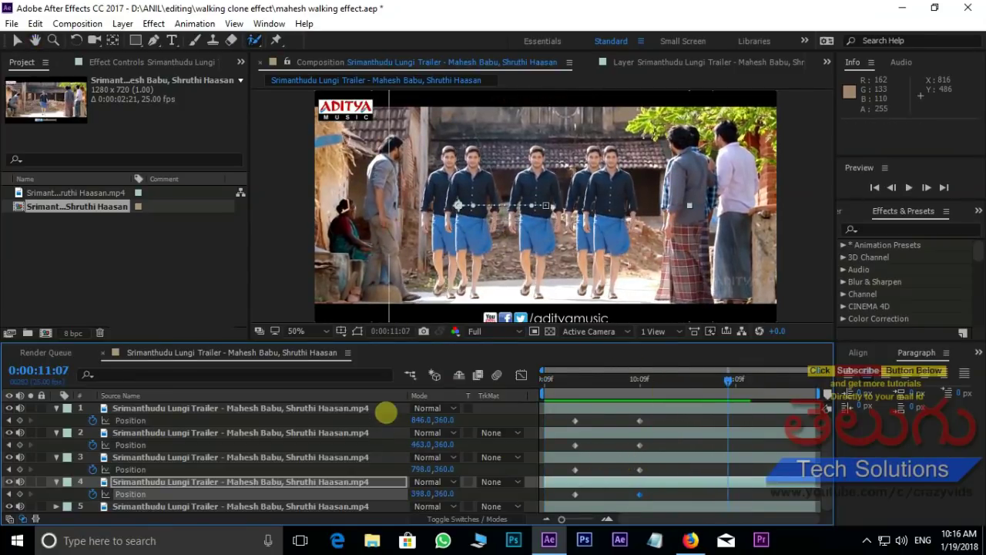
pyautogui.click(189, 407)
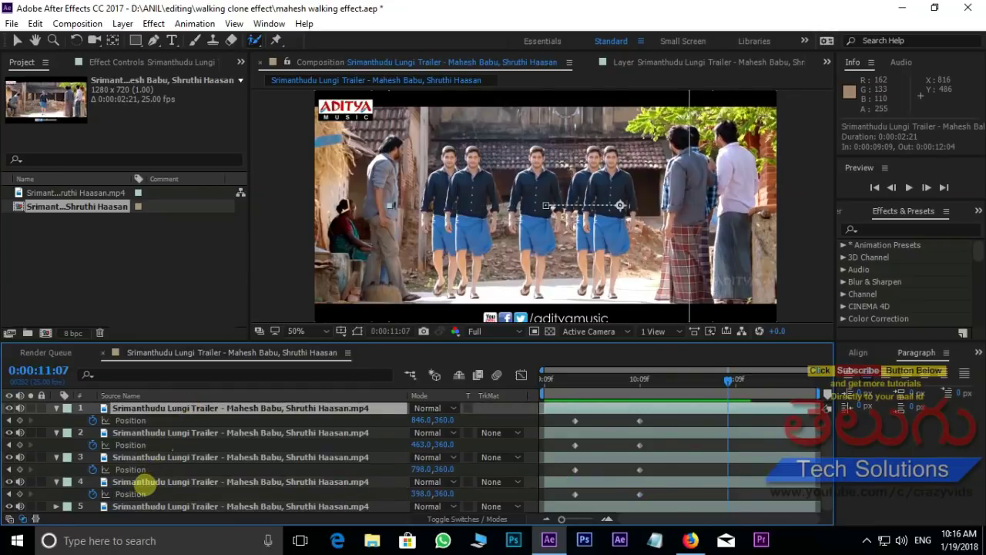
pyautogui.keyDown('shift'); pyautogui.click(144, 483); pyautogui.keyUp('shift')
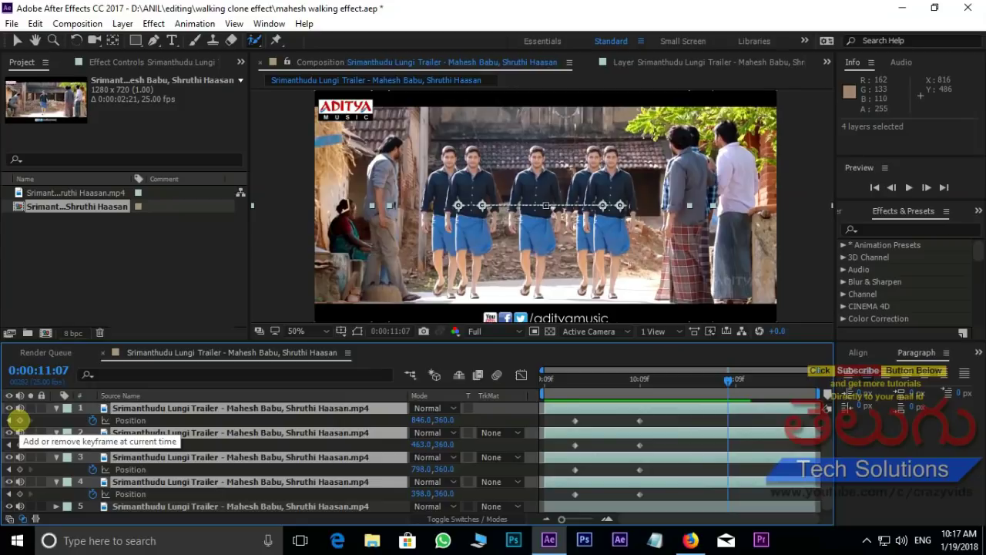
pyautogui.click(19, 420)
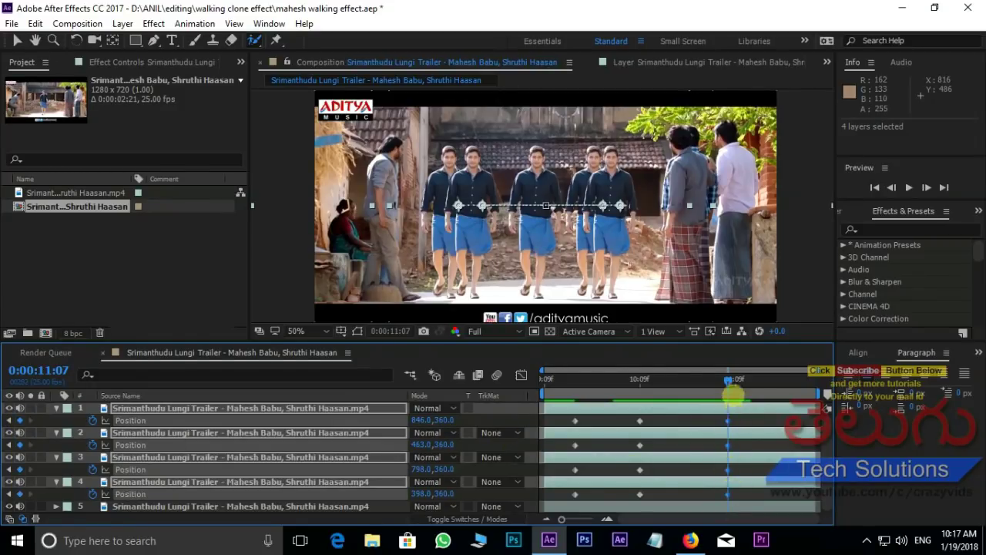
# Step: Bring the clones back to 640,360 at 11:16 and preview the split and merge
pyautogui.moveTo(728, 379); pyautogui.dragTo(766, 379)
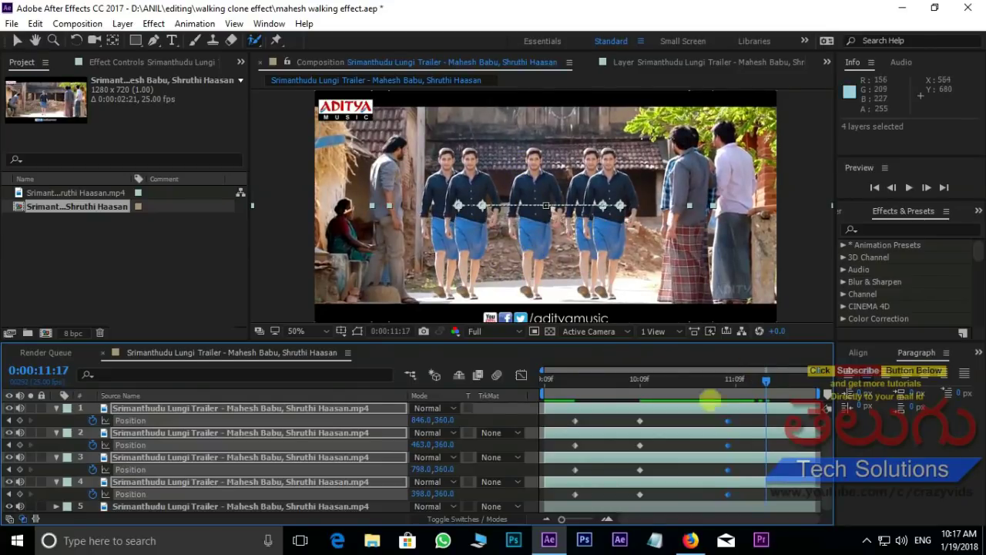
pyautogui.moveTo(766, 379); pyautogui.dragTo(555, 385)
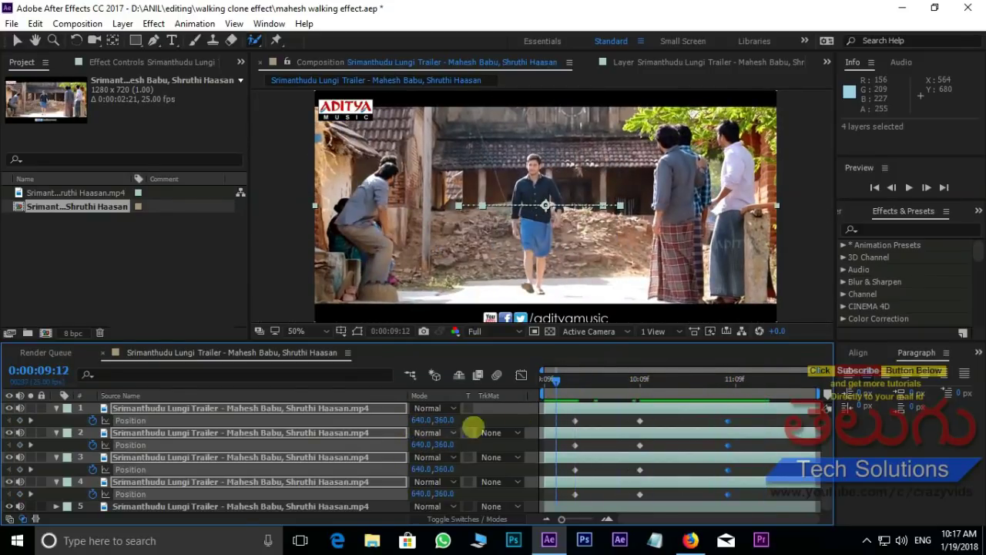
pyautogui.moveTo(555, 379); pyautogui.dragTo(755, 385)
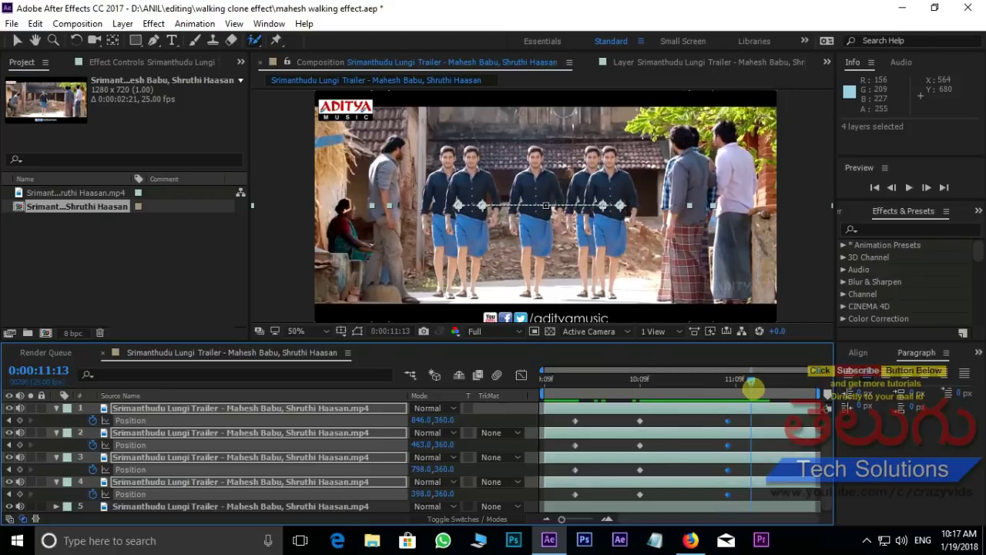
pyautogui.moveTo(756, 388); pyautogui.dragTo(763, 385)
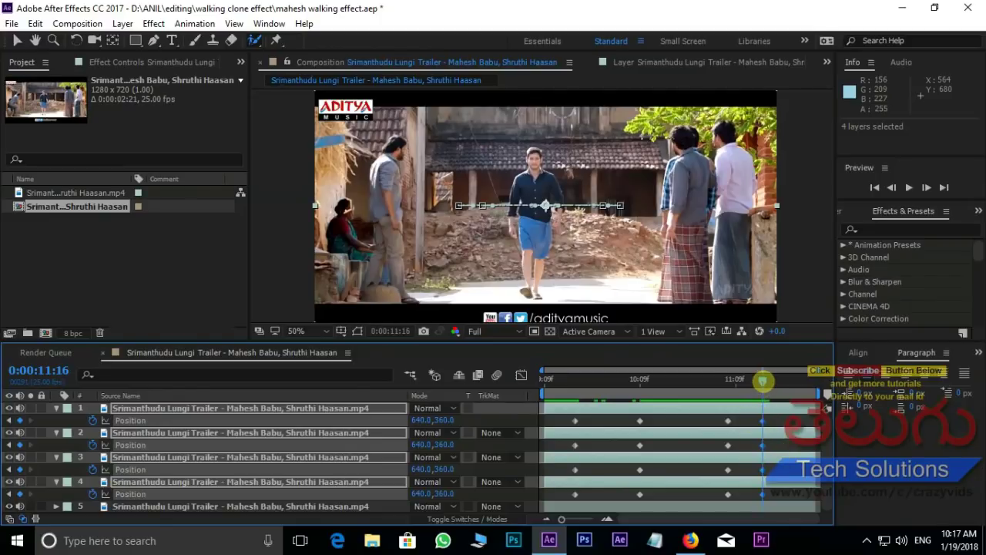
pyautogui.moveTo(727, 384); pyautogui.dragTo(497, 378)
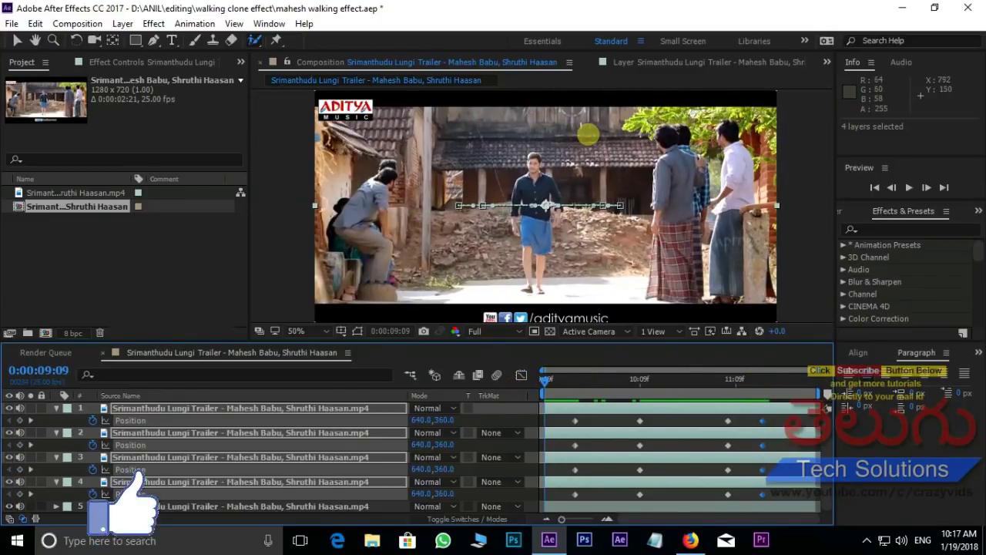
pyautogui.press('space')
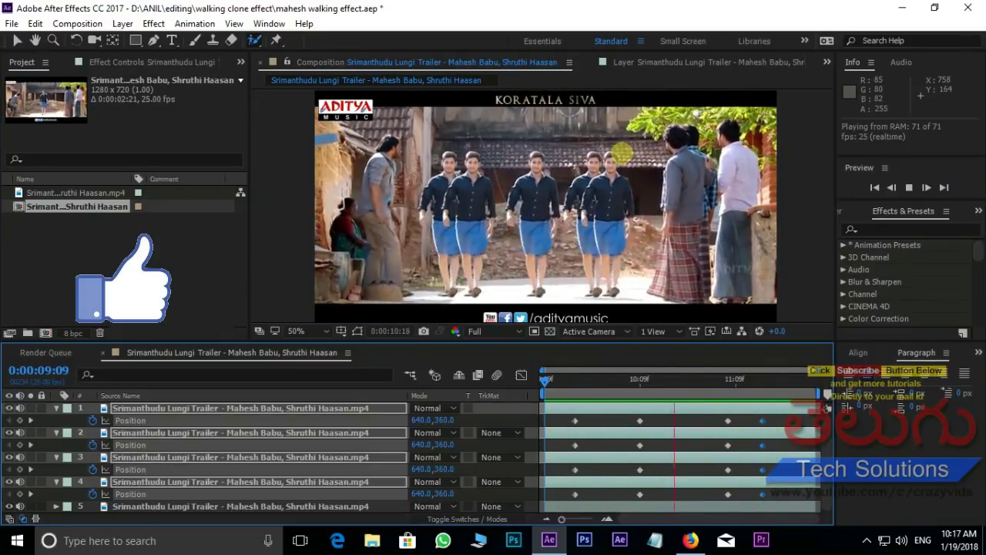
pyautogui.press('space')
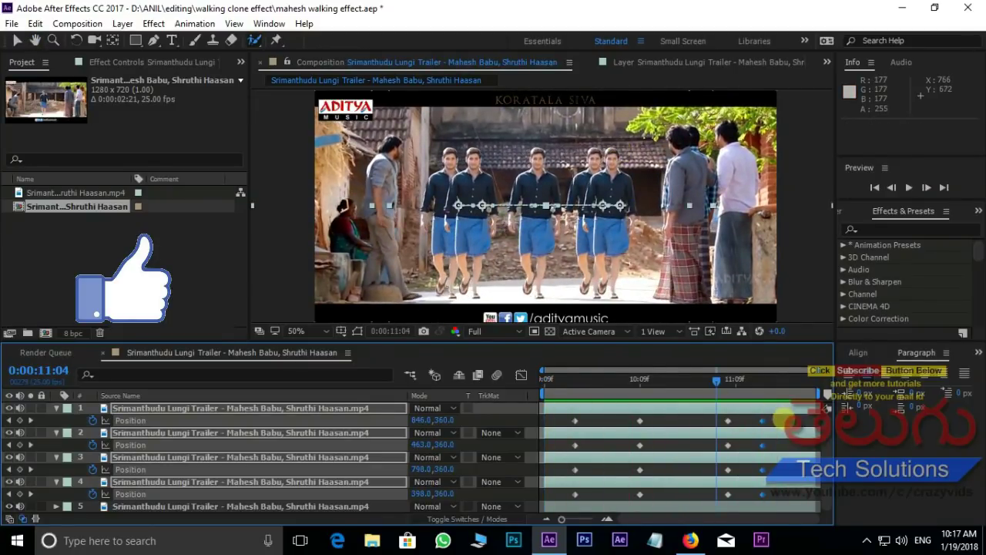
pyautogui.moveTo(784, 418); pyautogui.dragTo(721, 497)
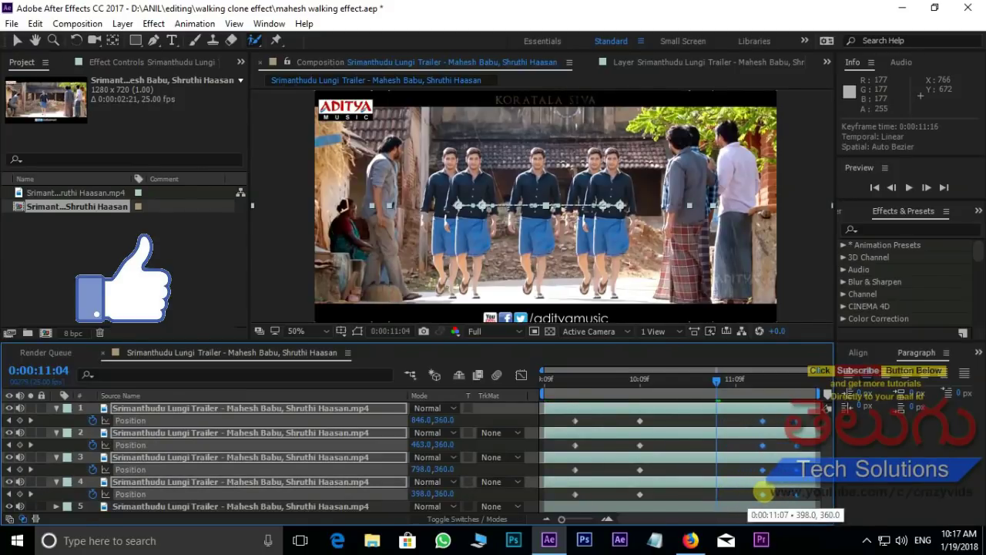
pyautogui.press('Home')
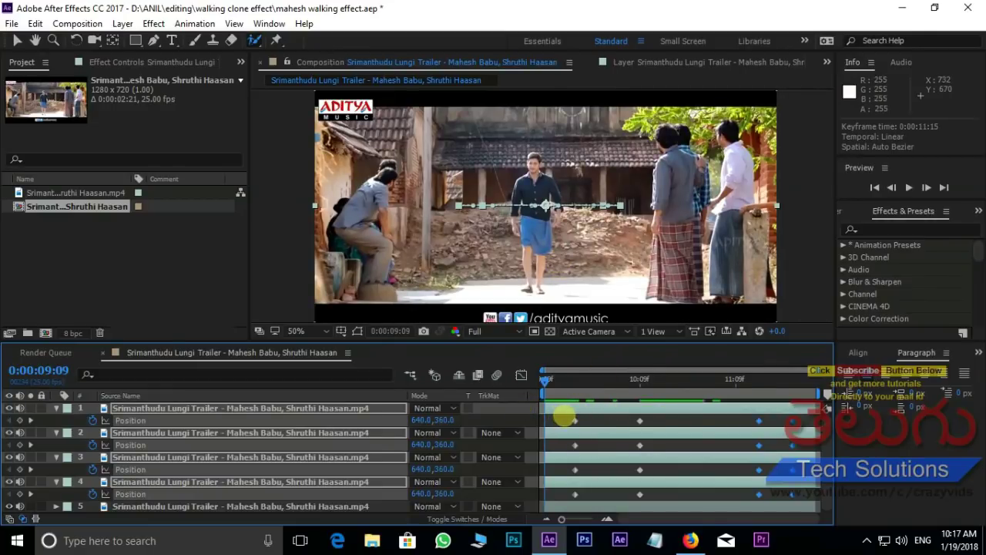
# Step: Apply Easy Ease to every Position keyframe on layers 1–4 and maximize the Composition panel
pyautogui.moveTo(564, 416); pyautogui.dragTo(801, 501)
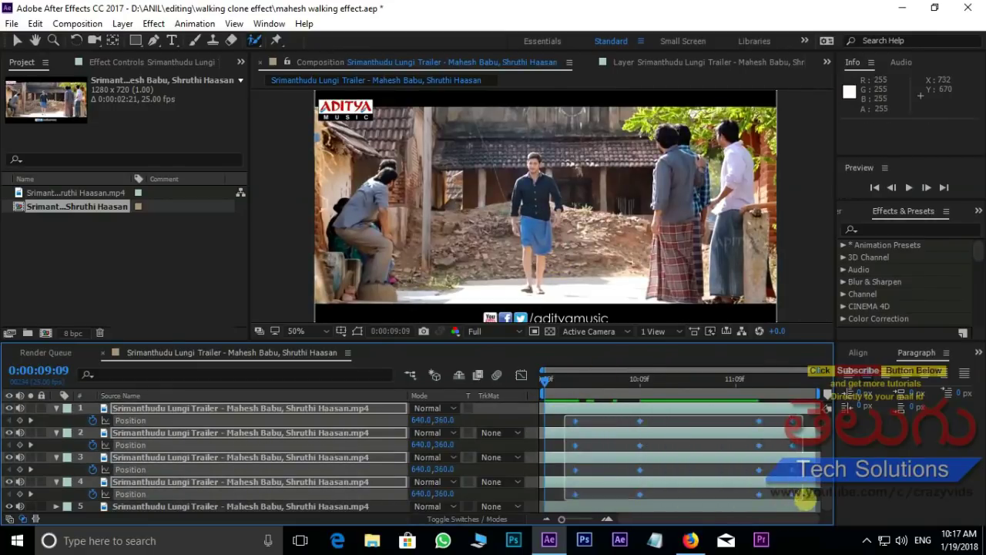
pyautogui.press('F9')
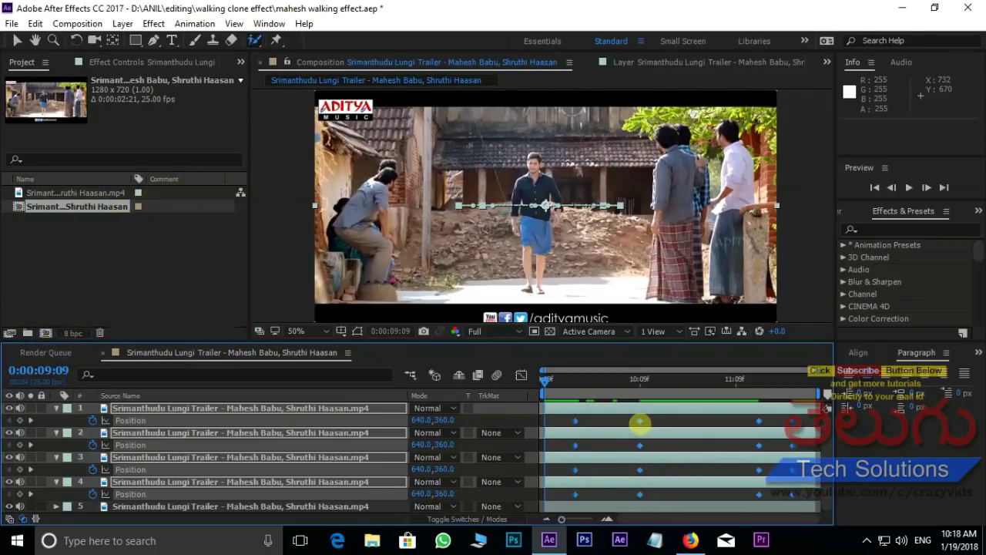
pyautogui.rightClick(639, 420)
pyautogui.moveTo(651, 409)
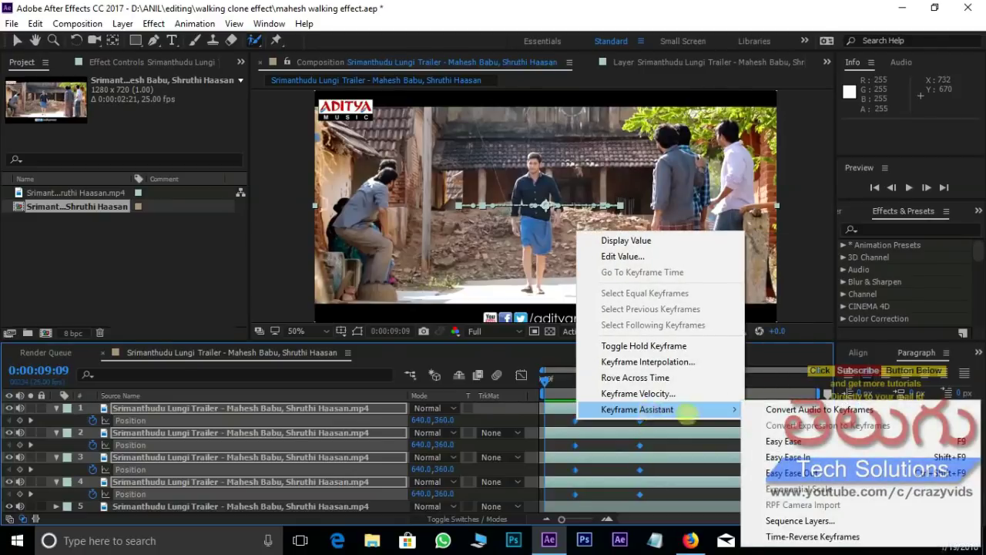
pyautogui.click(782, 441)
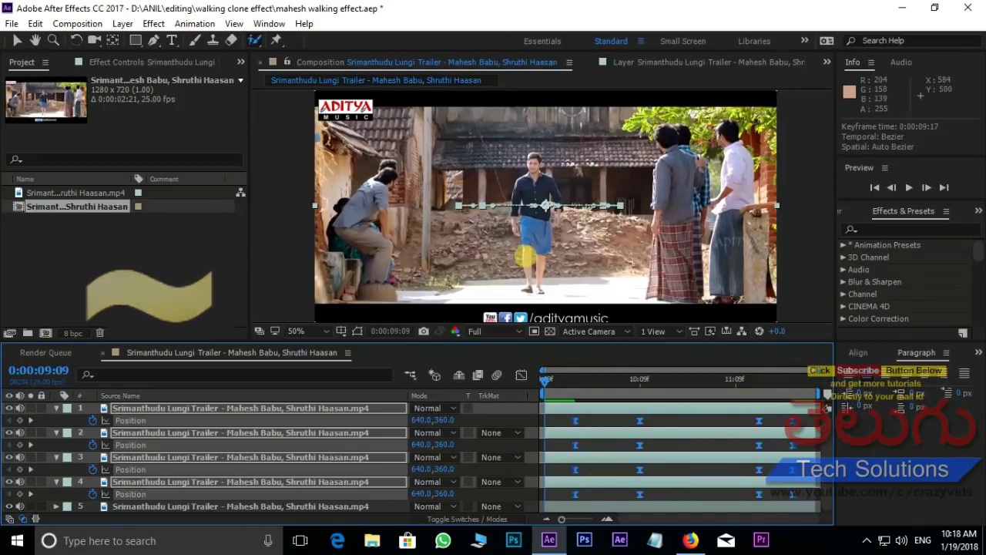
pyautogui.press('`')
pyautogui.scroll(2, 498, 312)
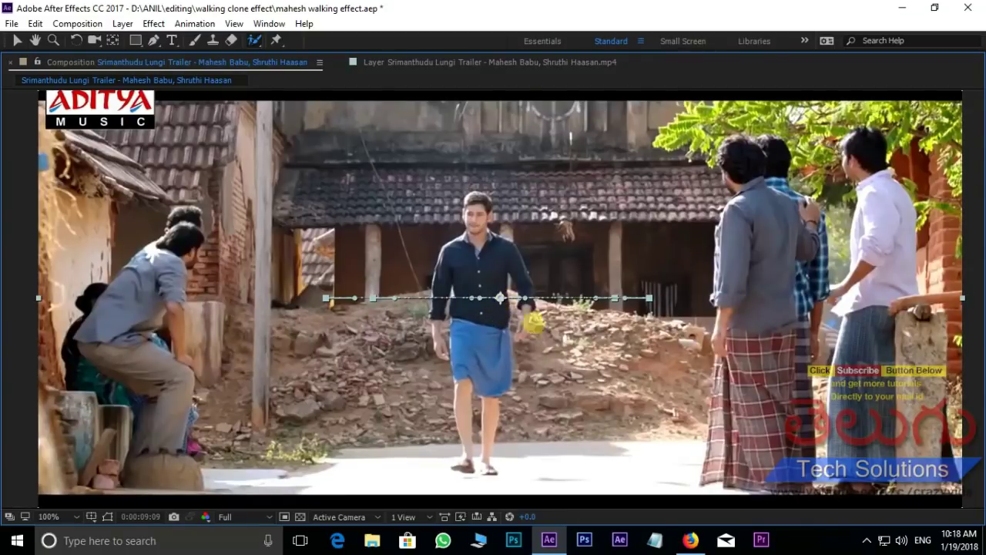